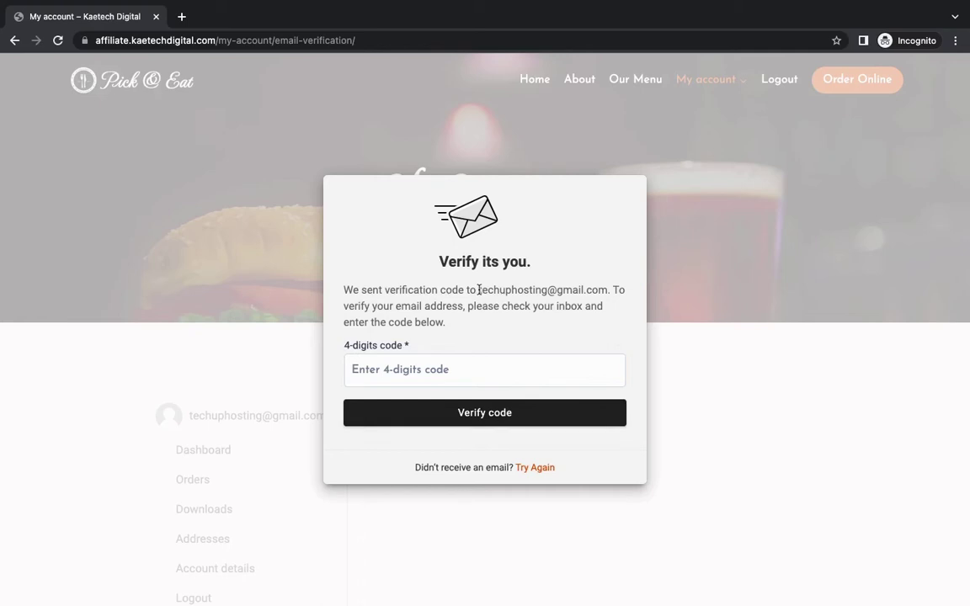
Step: Dismiss the Pick & Eat promotional food popup and switch to the store admin window
drag(478, 289, 607, 290)
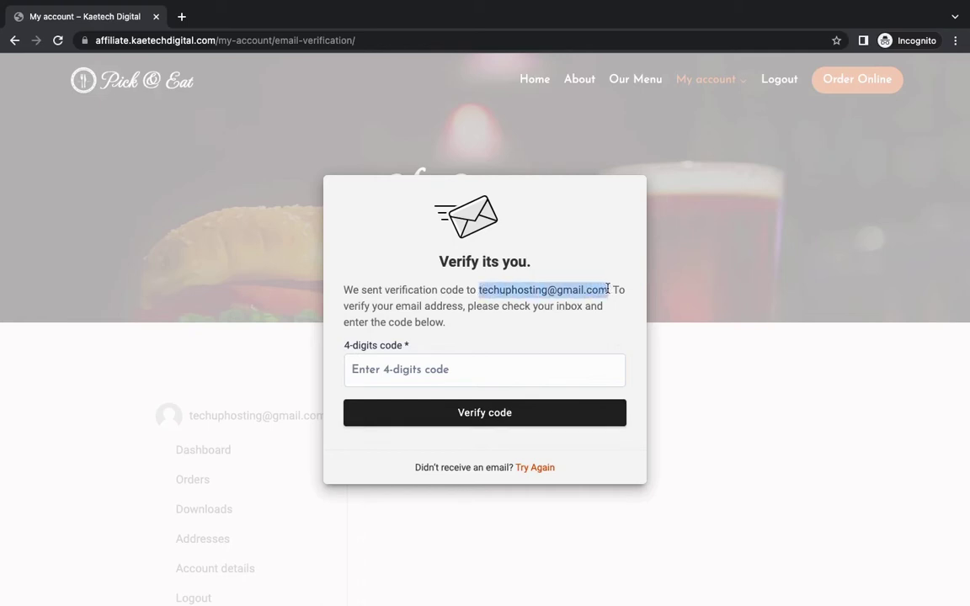
click(602, 288)
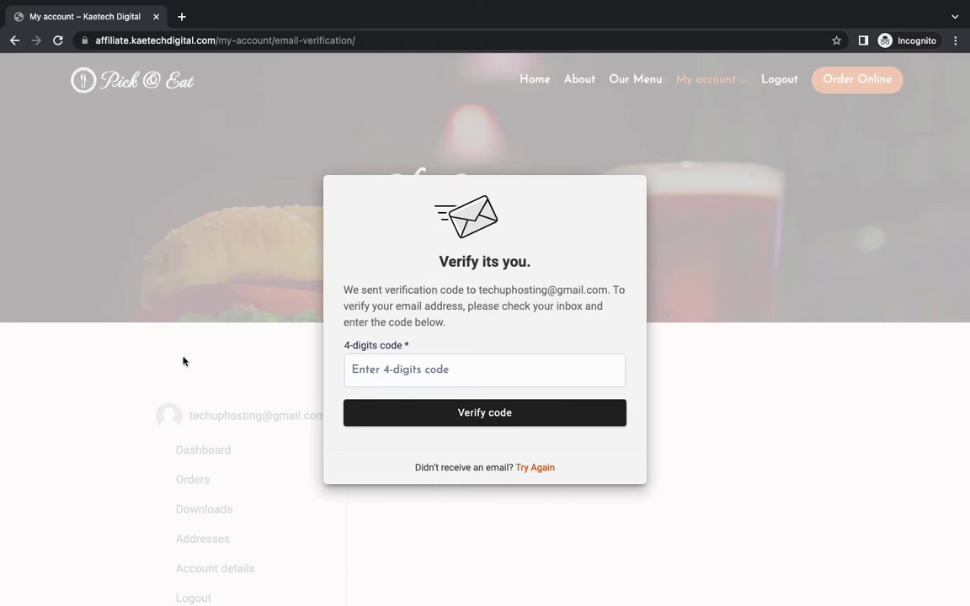
scroll(242, 465, down, 2)
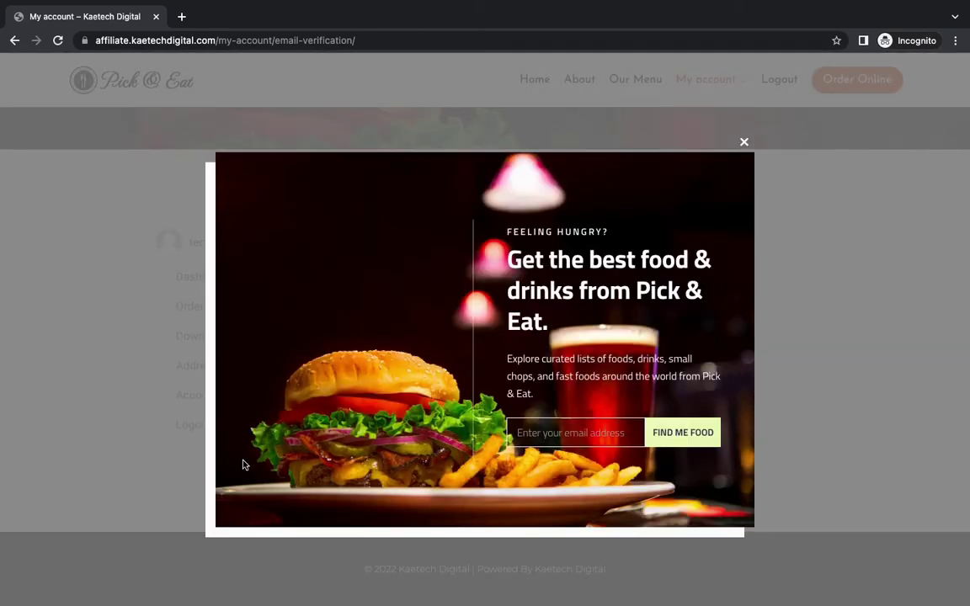
click(744, 141)
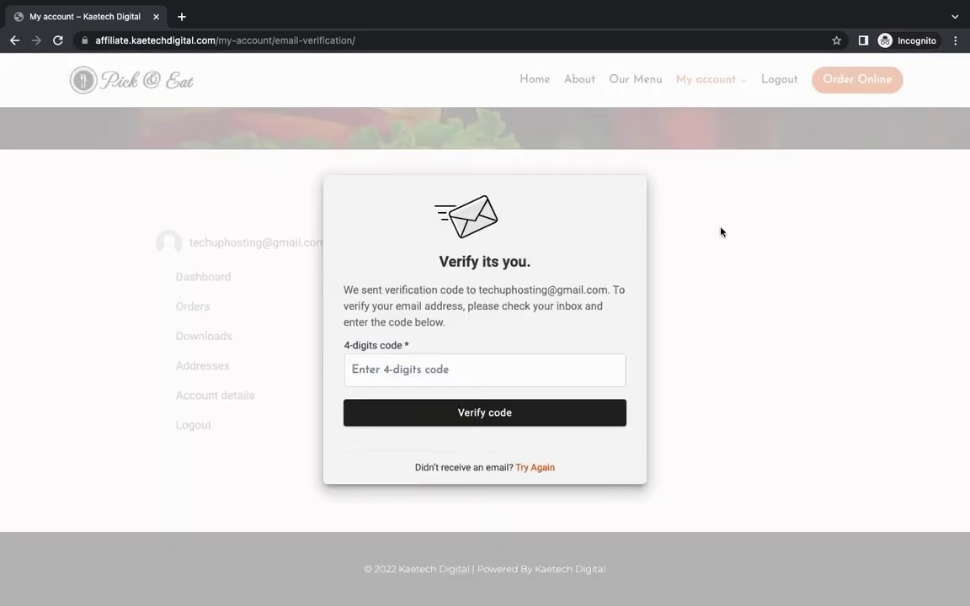
scroll(720, 232, up, 2)
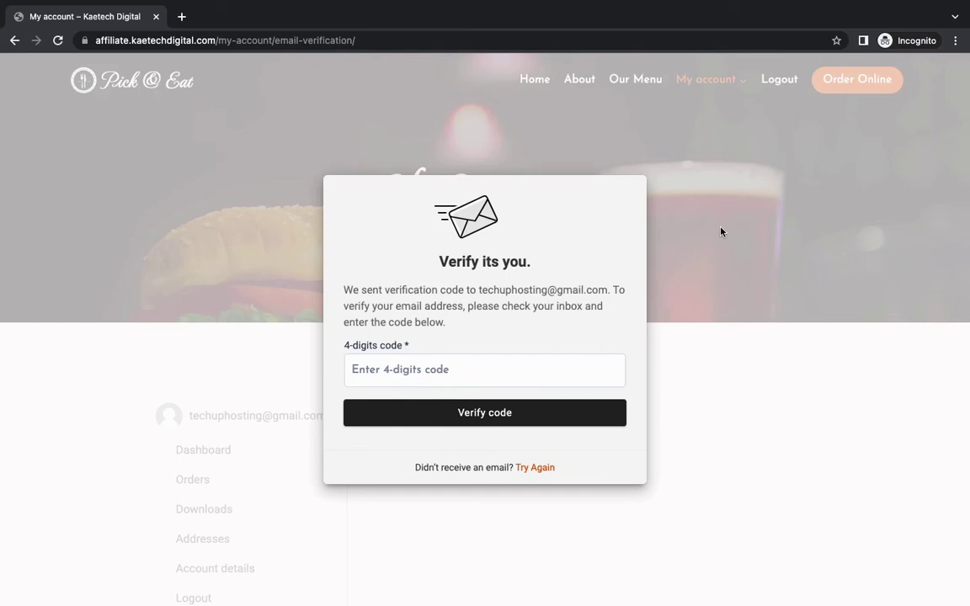
key(super+grave)
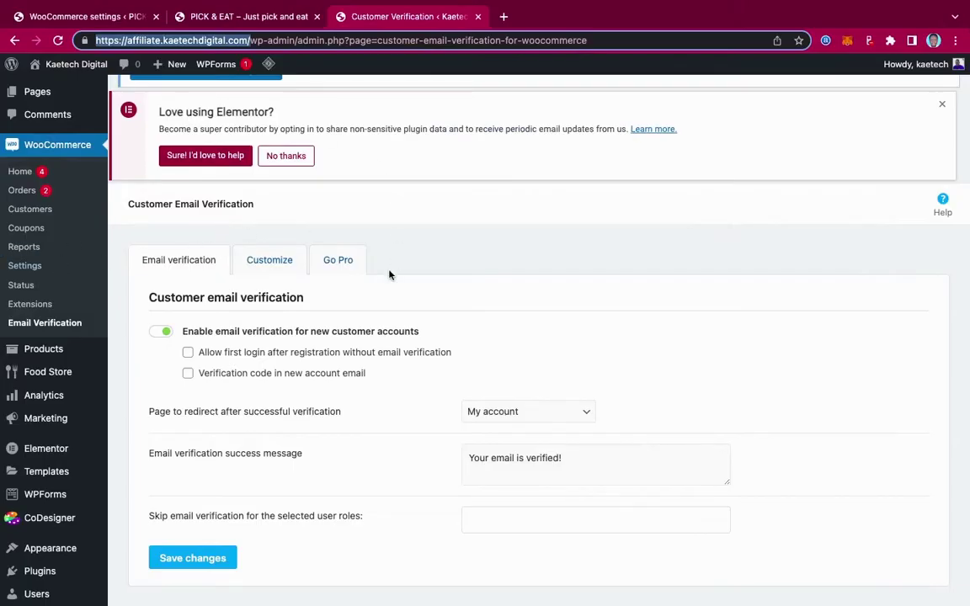
Step: Bring up the WooCommerce Accounts & Privacy settings tab for the PICK & EAT store
click(100, 19)
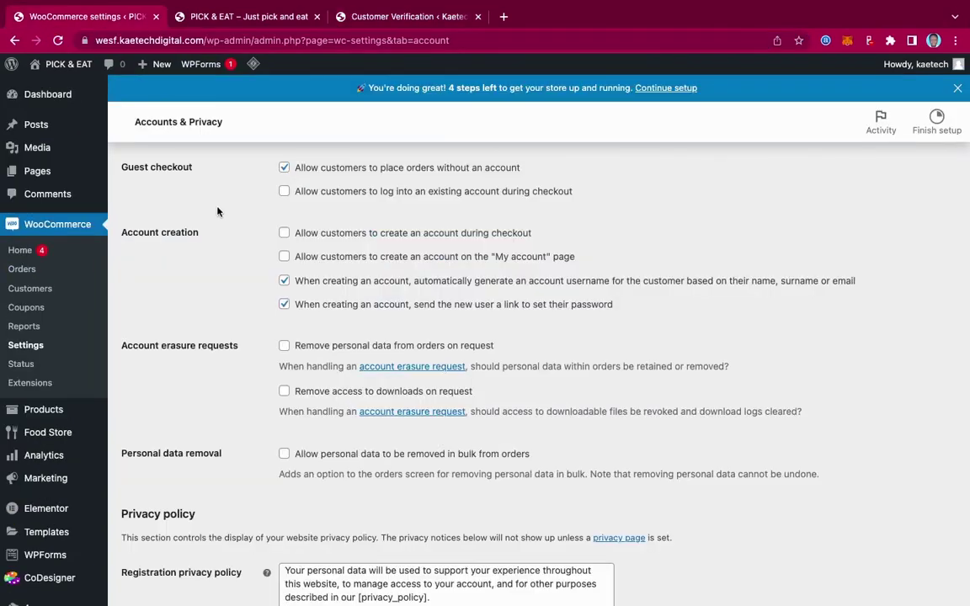
scroll(134, 212, up, 4)
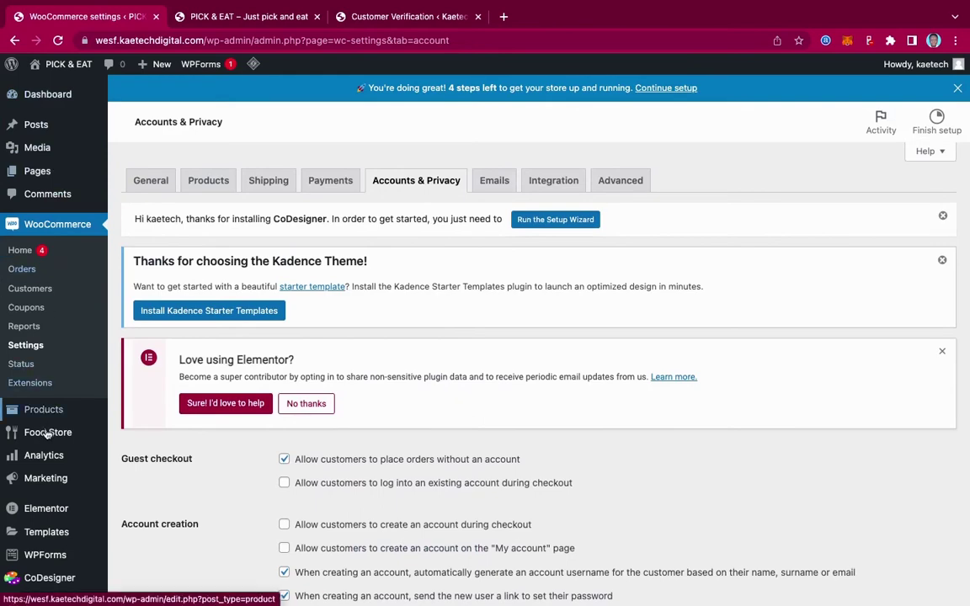
mouse_move(47, 433)
scroll(46, 433, down, 5)
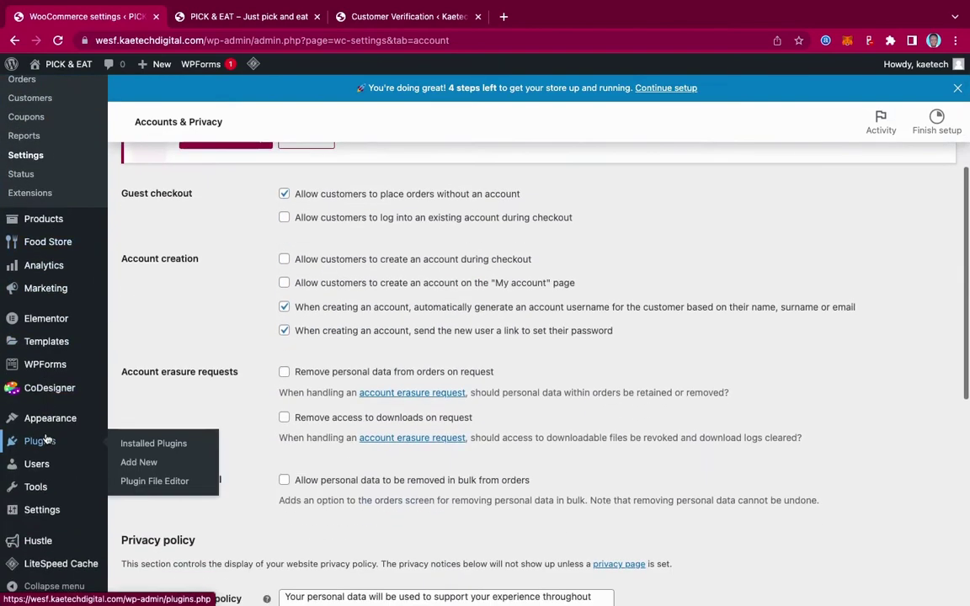
Step: Search plugins for 'customer verification', then install and activate Customer verification for WooCommerce
click(142, 464)
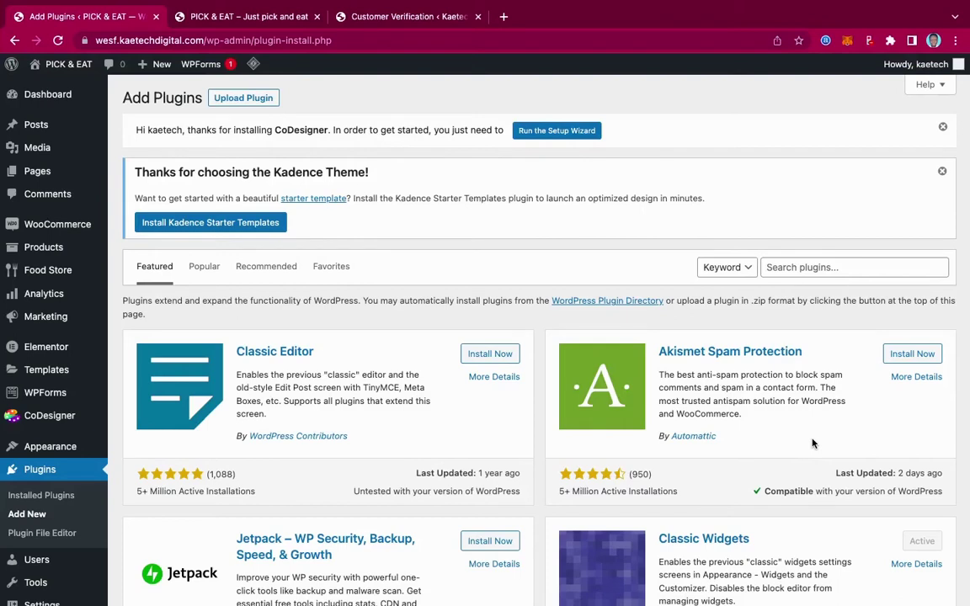
click(810, 268)
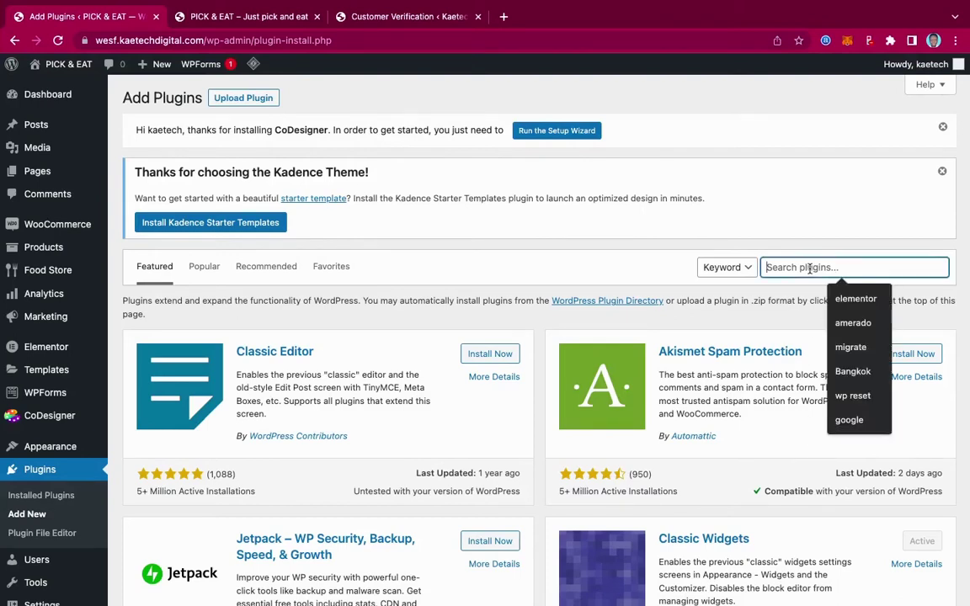
text(customer ve)
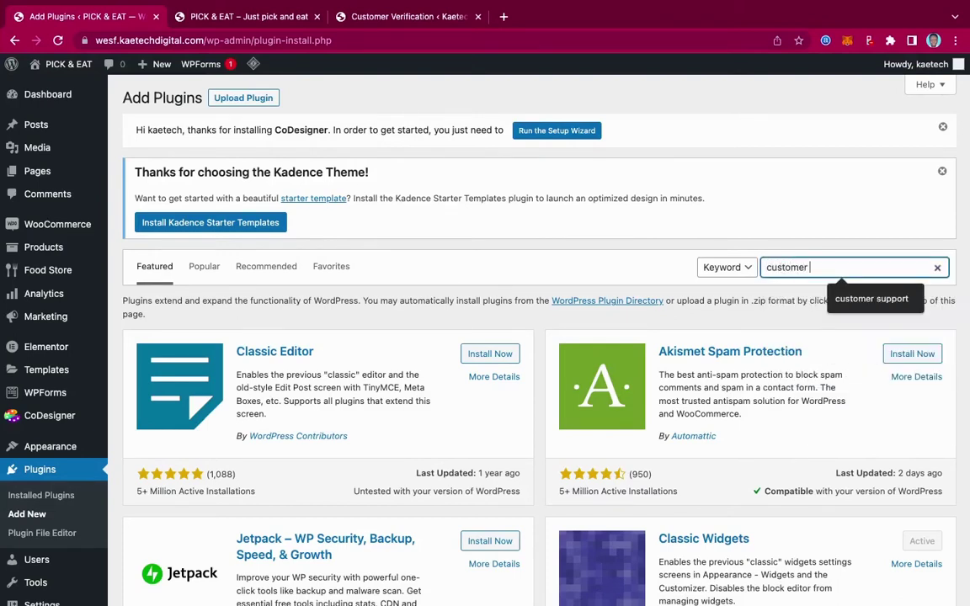
text(rification)
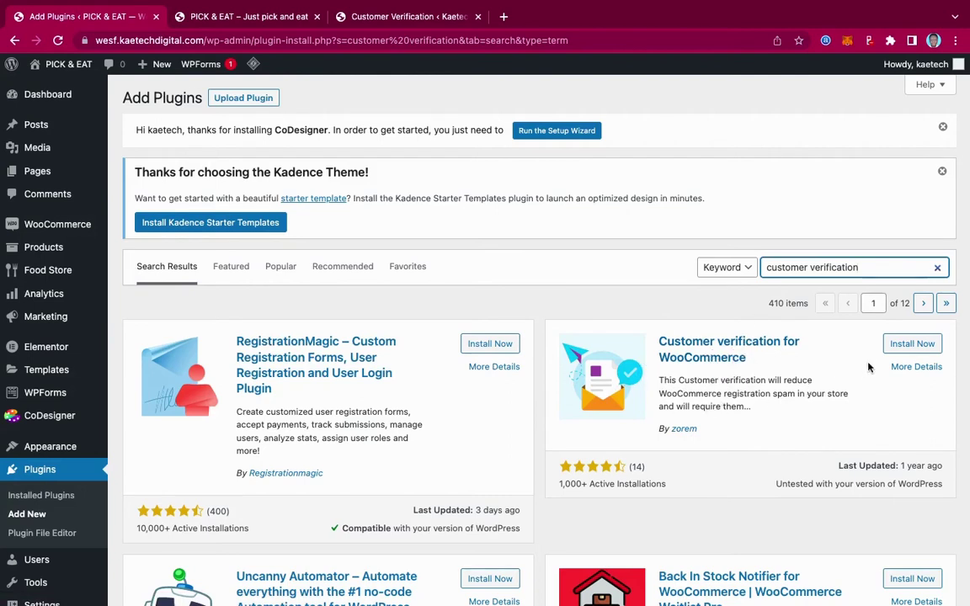
click(899, 344)
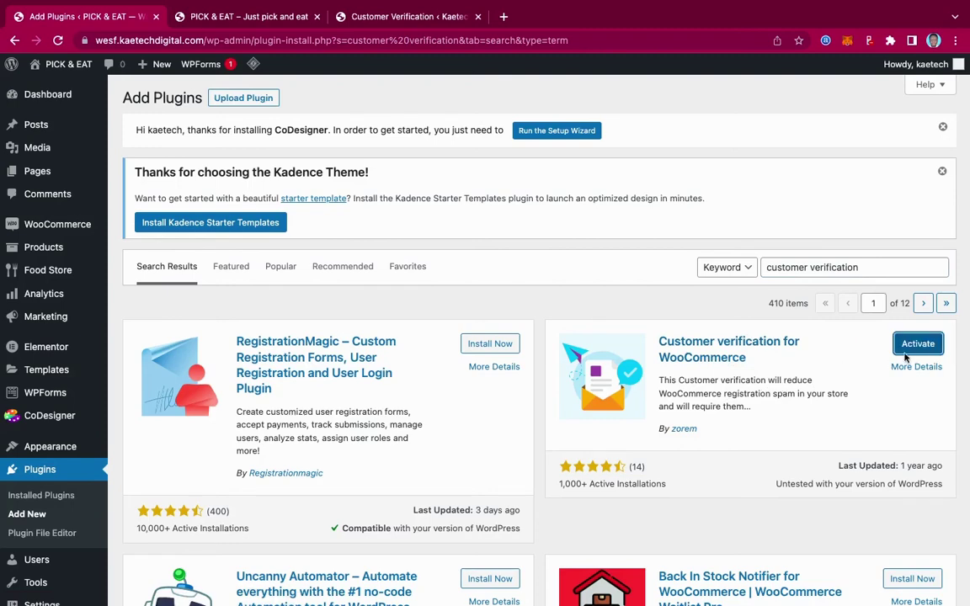
click(917, 345)
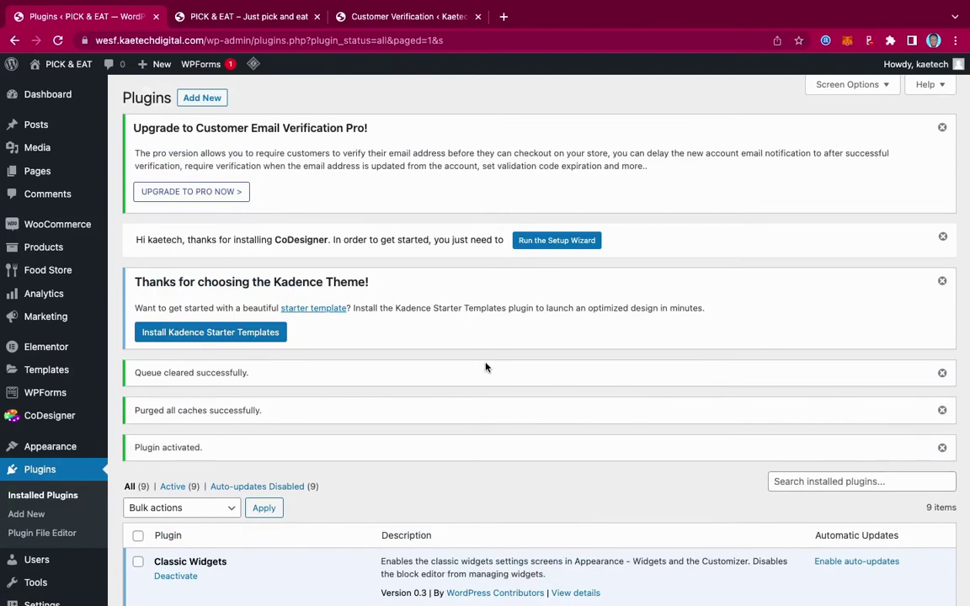
scroll(486, 367, down, 4)
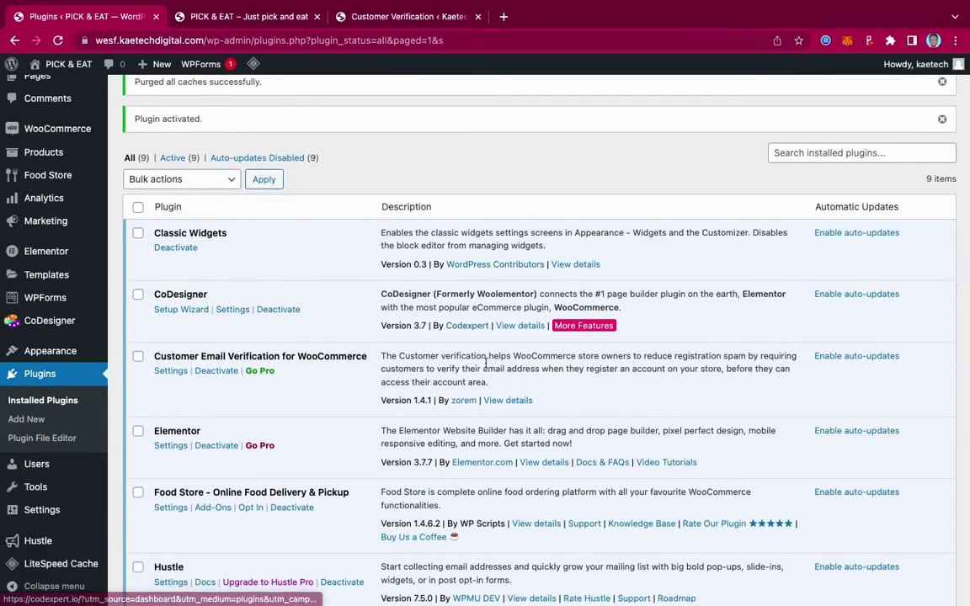
scroll(485, 367, down, 1)
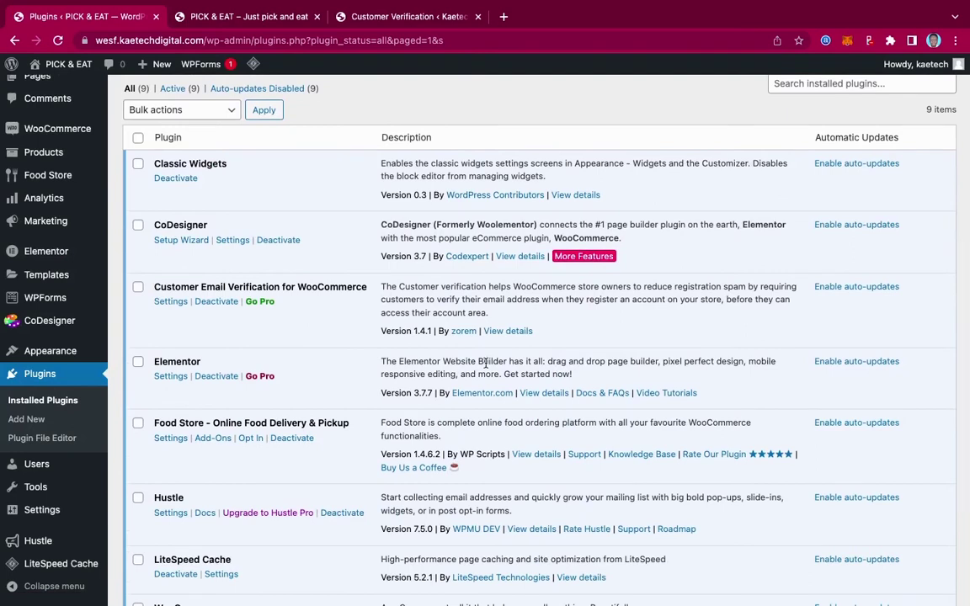
scroll(432, 326, up, 1)
mouse_move(60, 224)
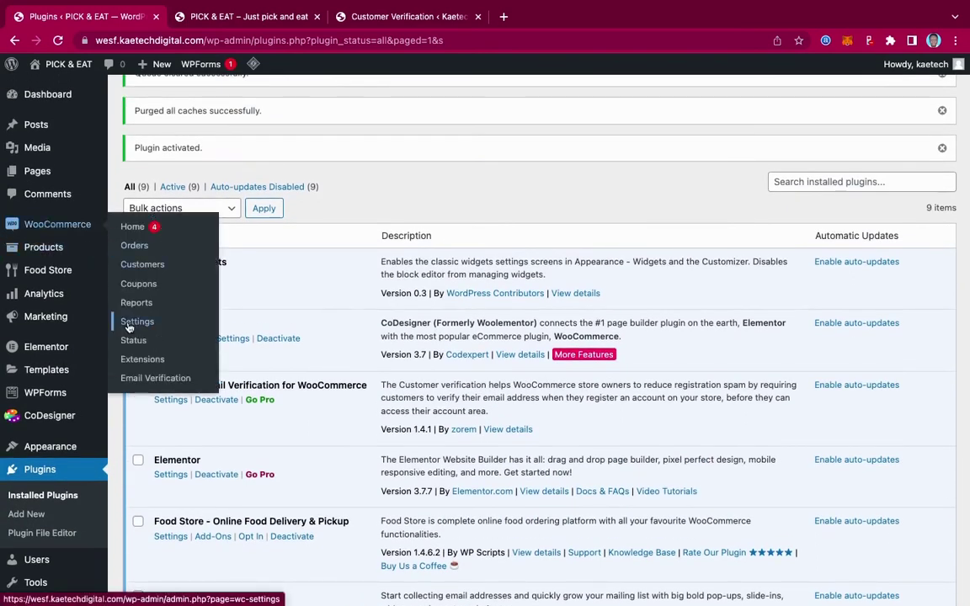
Step: Show the WooCommerce Settings Accounts & Privacy tab down to the Guest checkout options
click(129, 325)
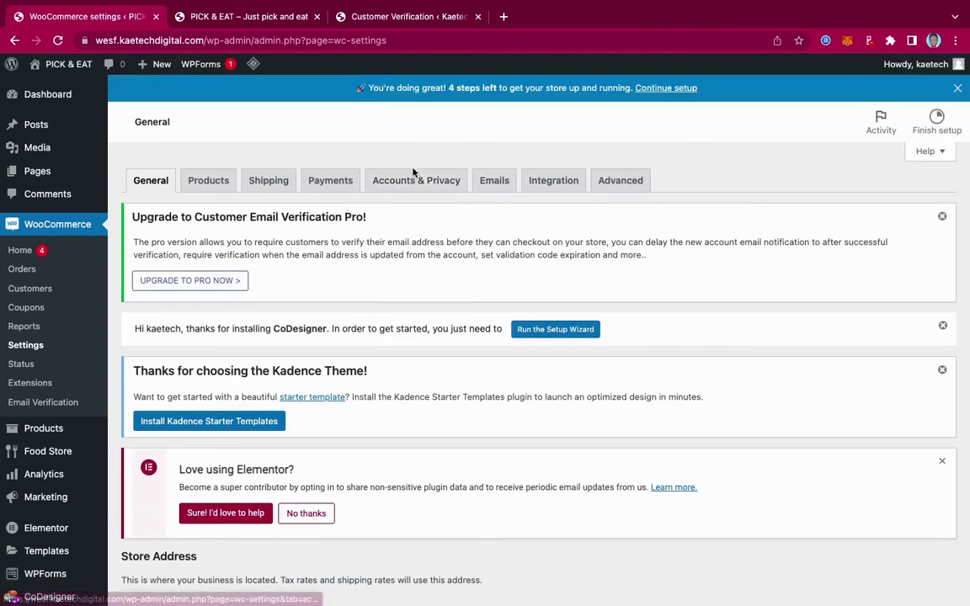
click(412, 182)
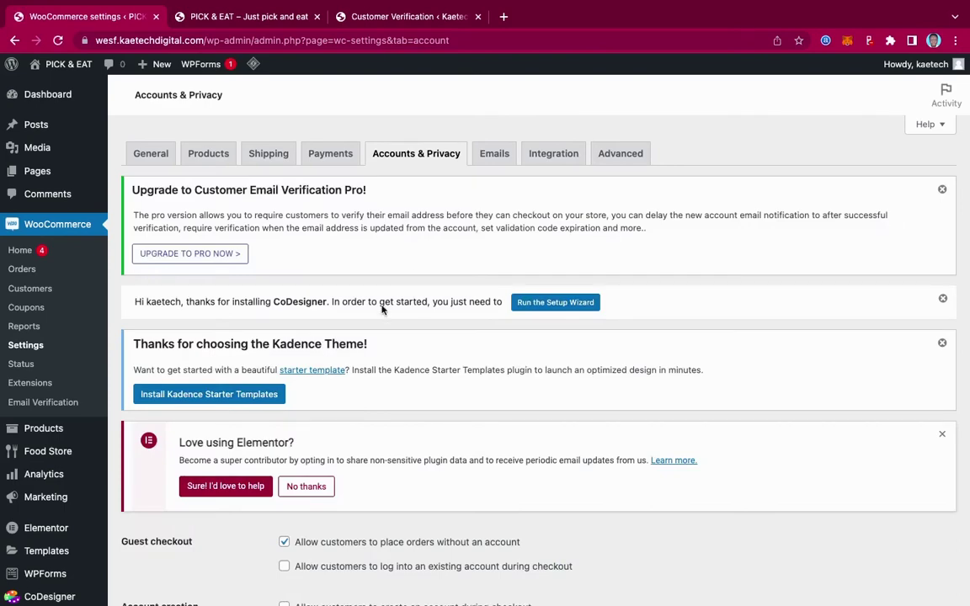
scroll(381, 308, down, 5)
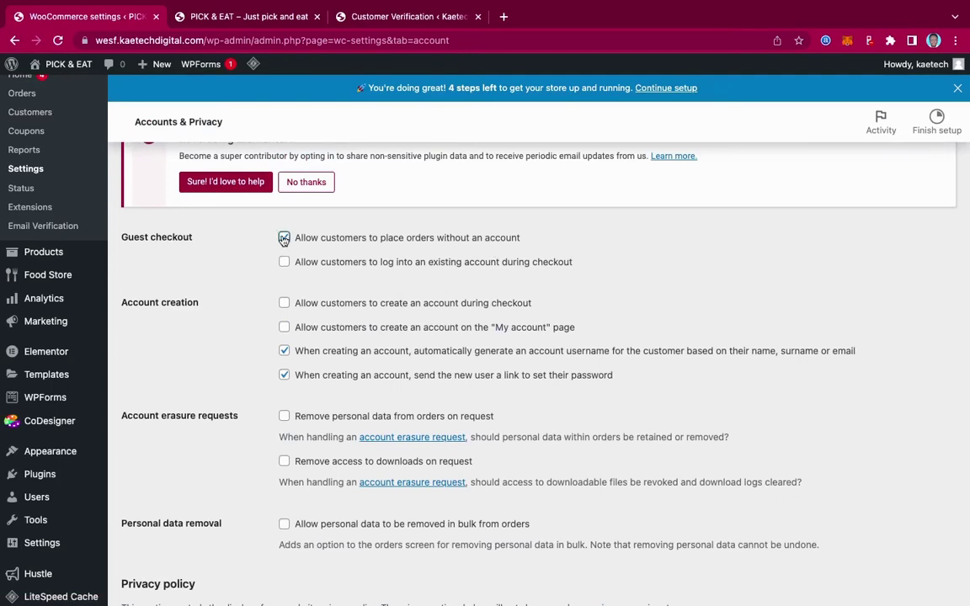
Step: Allow login at checkout and account creation both during checkout and on My account
click(284, 262)
scroll(482, 282, down, 2)
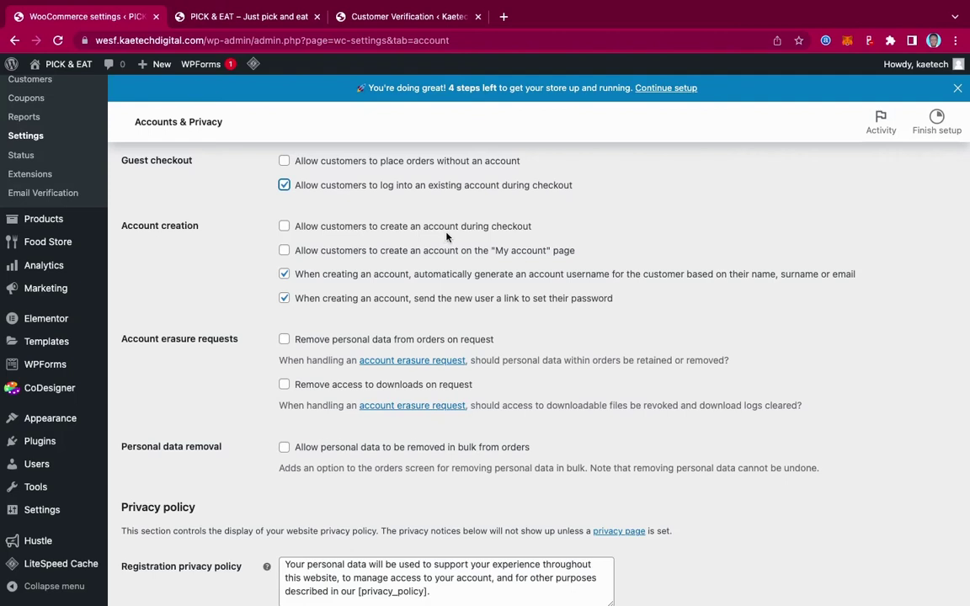
click(285, 227)
click(284, 253)
Step: Turn off auto-generated usernames and password-setup links, then save the account settings
click(285, 275)
click(284, 299)
scroll(477, 336, down, 10)
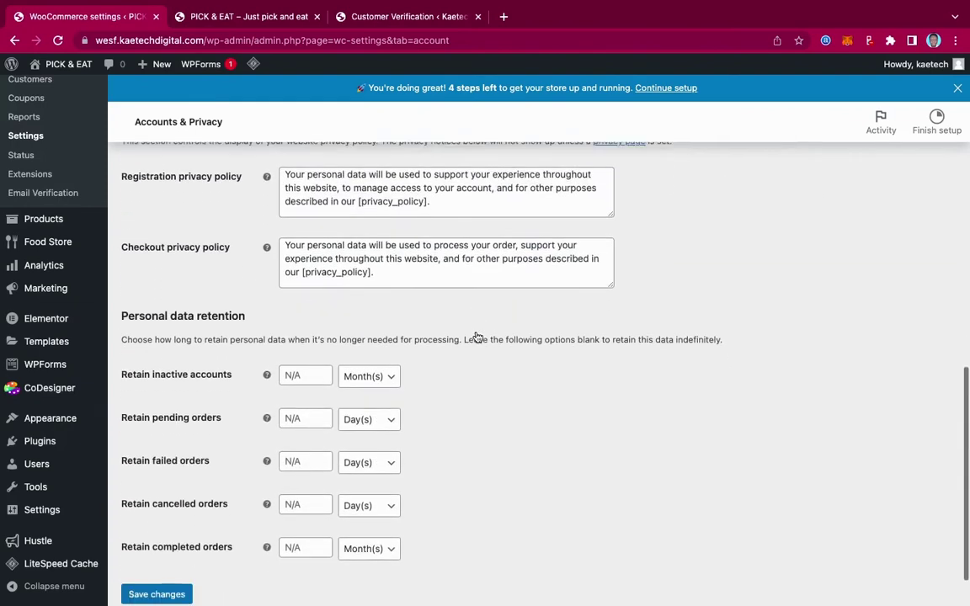
scroll(477, 337, up, 6)
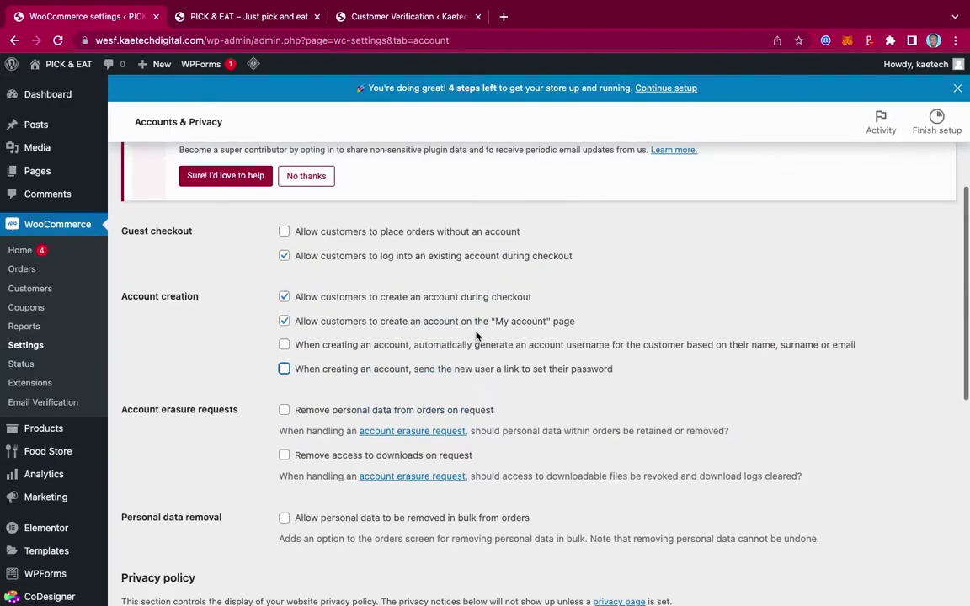
scroll(477, 337, down, 6)
scroll(475, 331, down, 2)
click(159, 534)
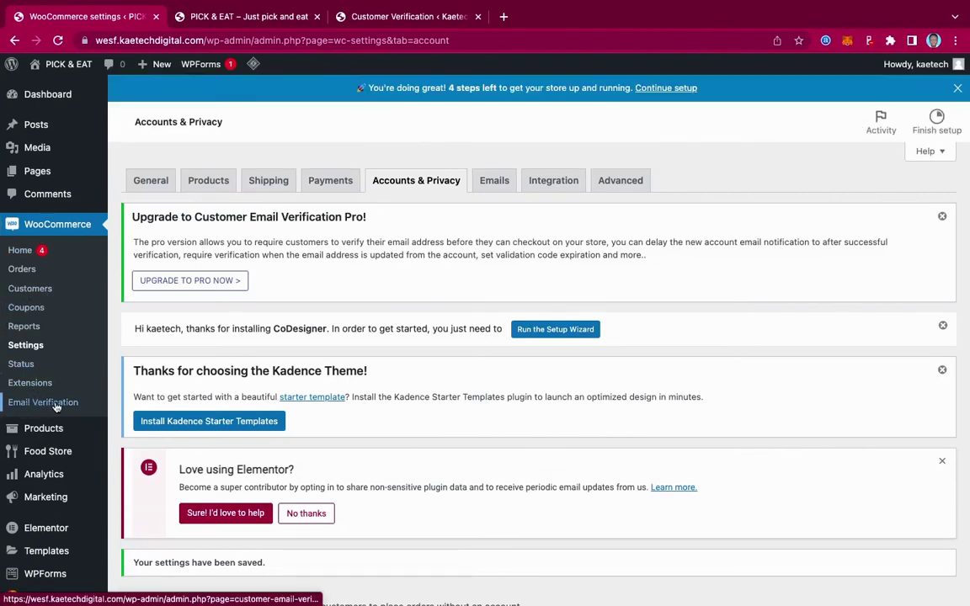
Step: Show WooCommerce > Email Verification options, leaving first login without verification switched off
click(54, 405)
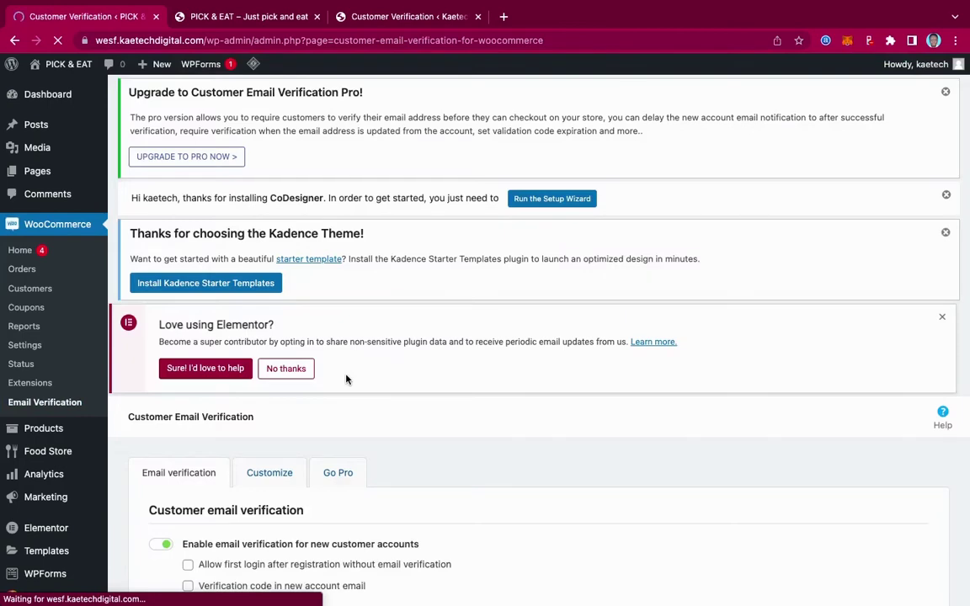
scroll(345, 379, down, 1)
scroll(345, 379, down, 5)
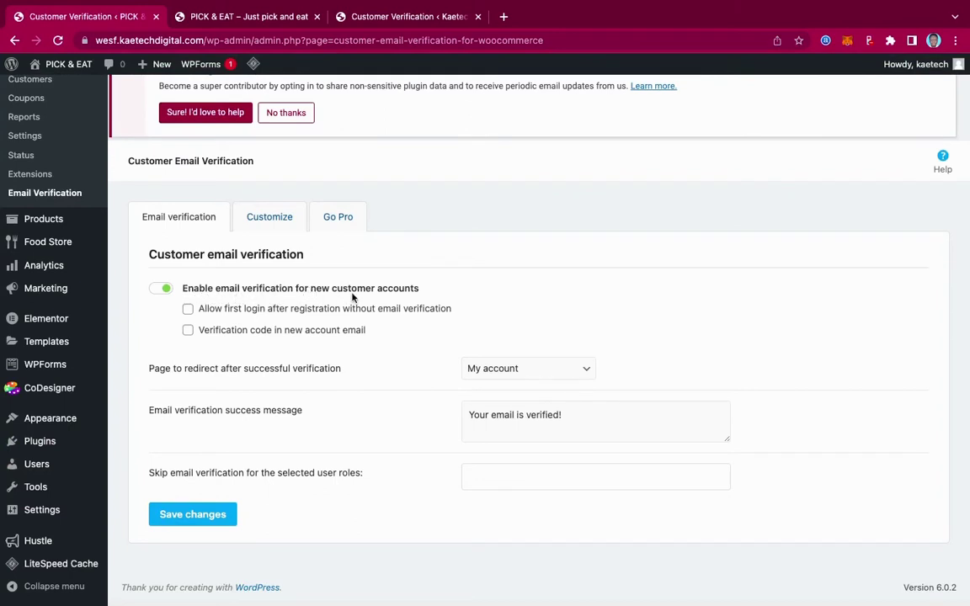
click(336, 308)
click(244, 308)
scroll(374, 343, down, 2)
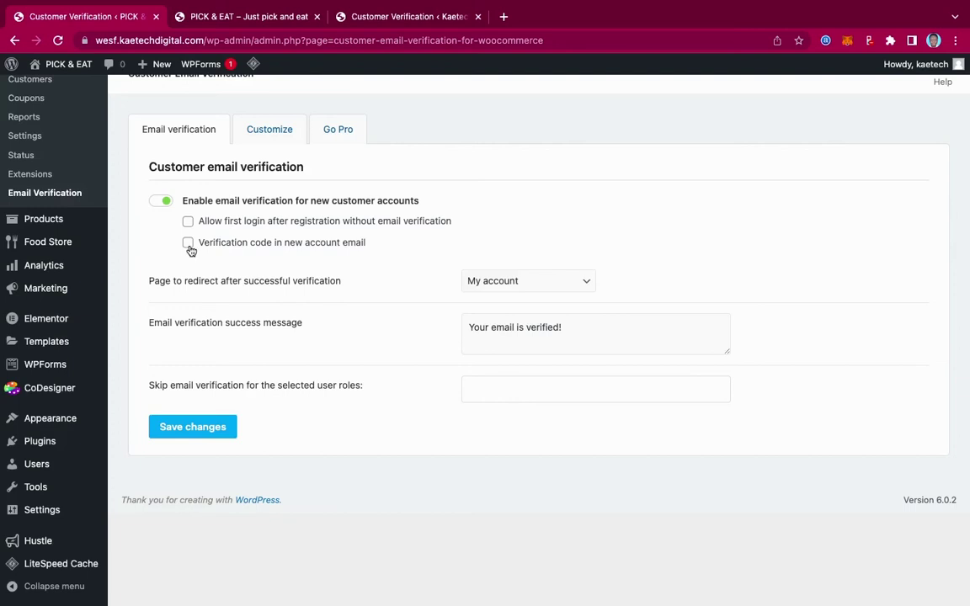
Step: Tick 'Verification code in new account email', leave exempt user roles empty, and save changes
click(188, 244)
click(495, 384)
scroll(492, 507, down, 5)
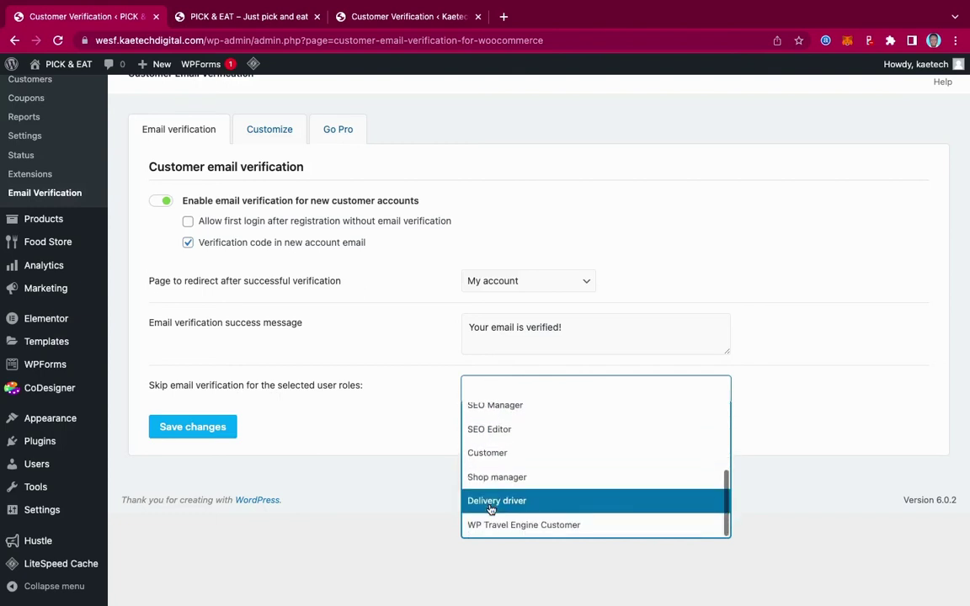
scroll(491, 507, up, 5)
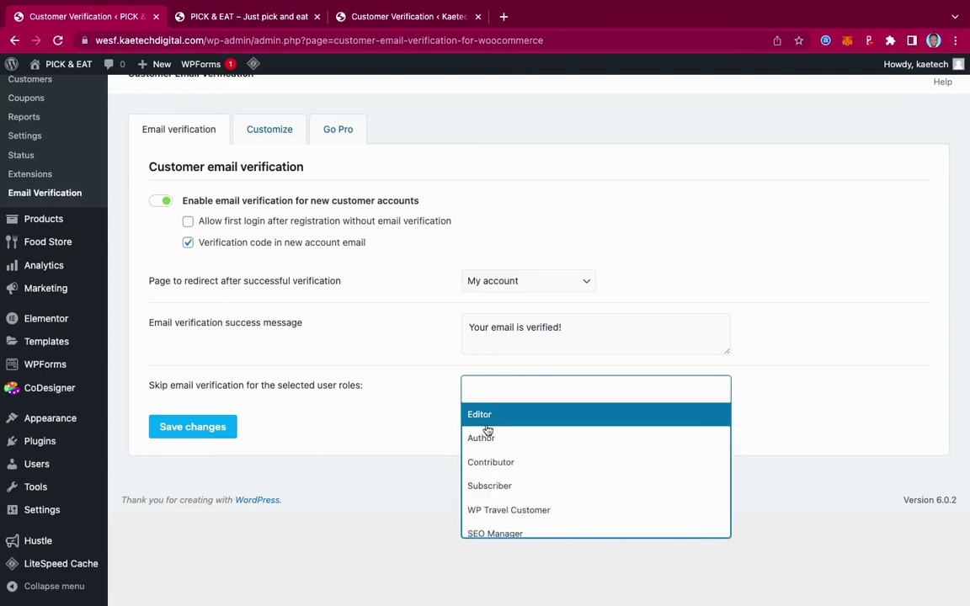
scroll(482, 507, down, 3)
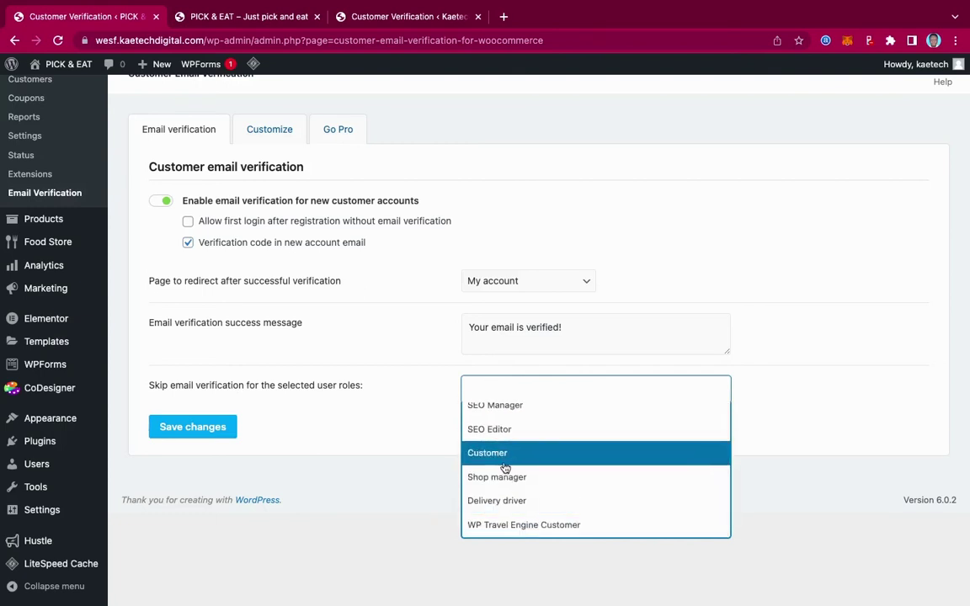
scroll(505, 463, up, 3)
scroll(503, 466, down, 3)
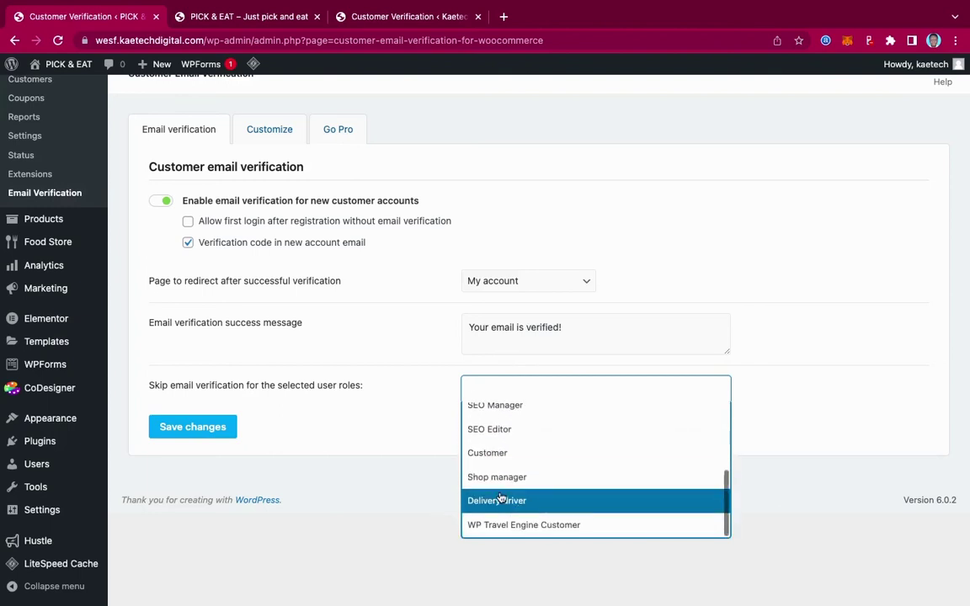
scroll(499, 498, up, 4)
scroll(501, 498, up, 1)
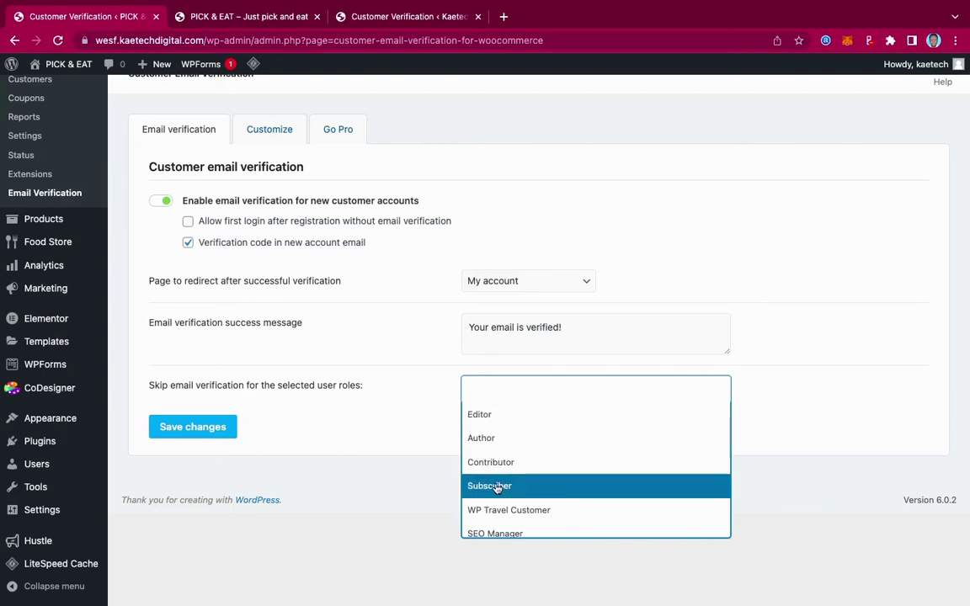
scroll(497, 489, down, 3)
scroll(497, 490, down, 2)
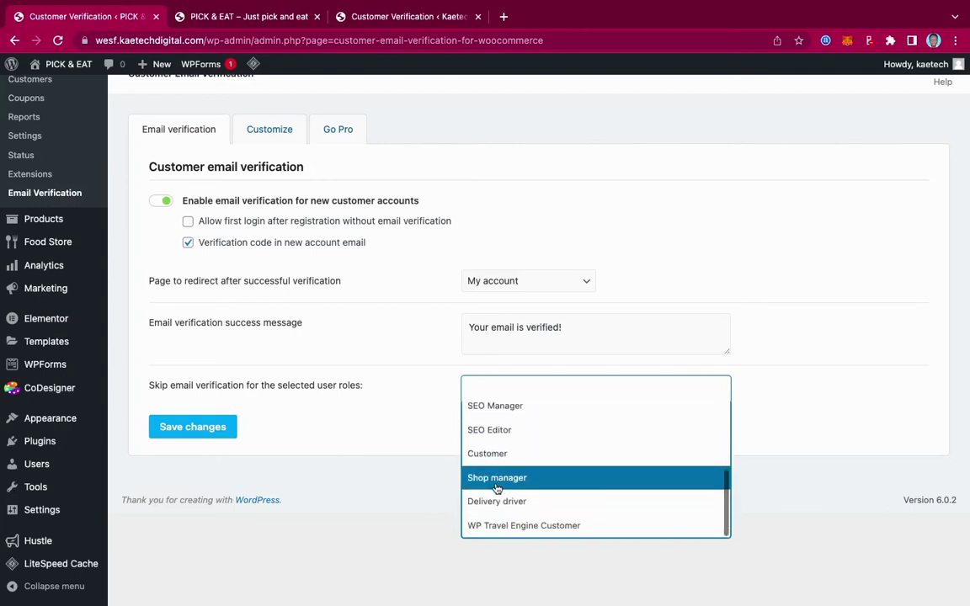
scroll(500, 456, up, 3)
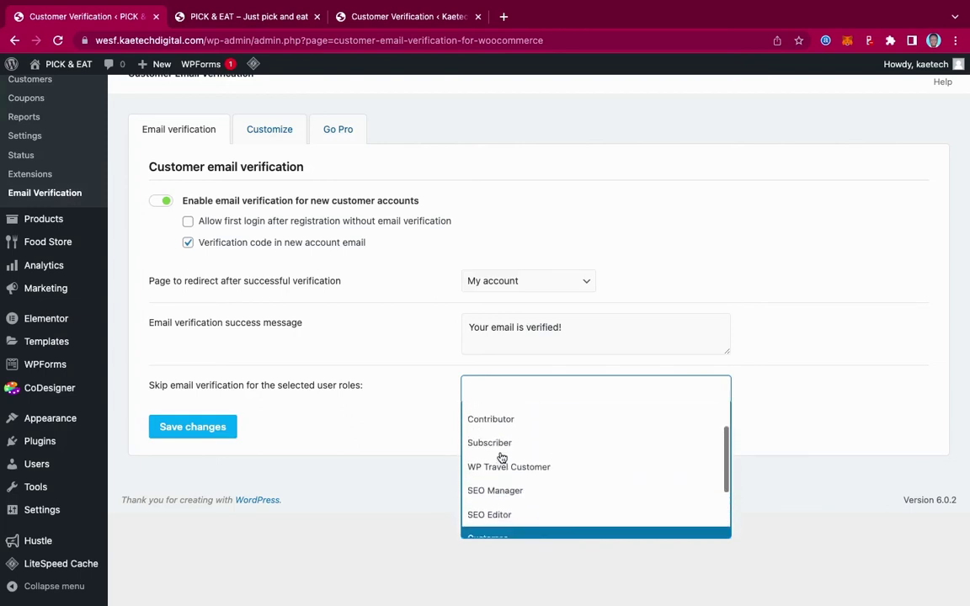
scroll(500, 457, down, 3)
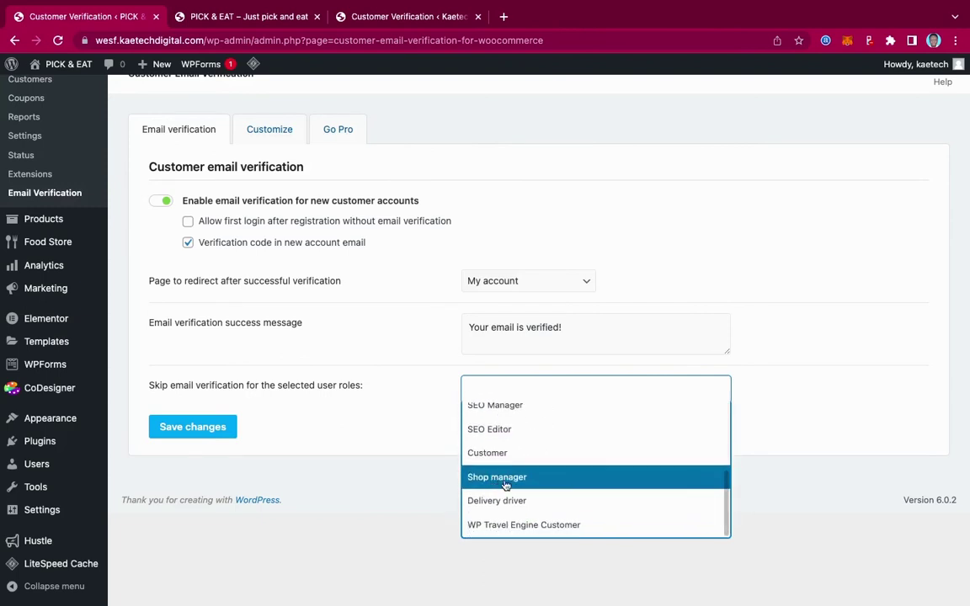
scroll(500, 486, up, 3)
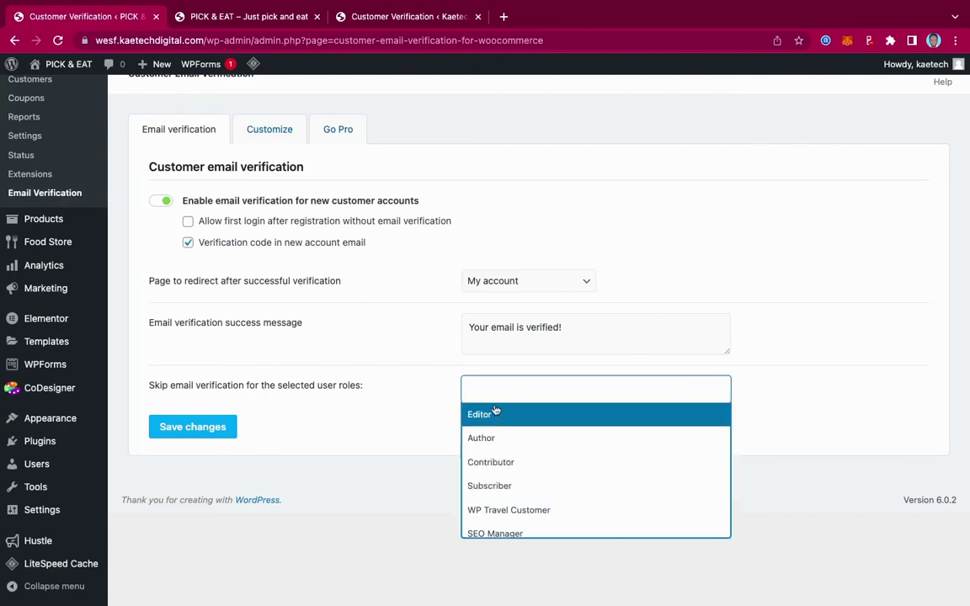
click(389, 427)
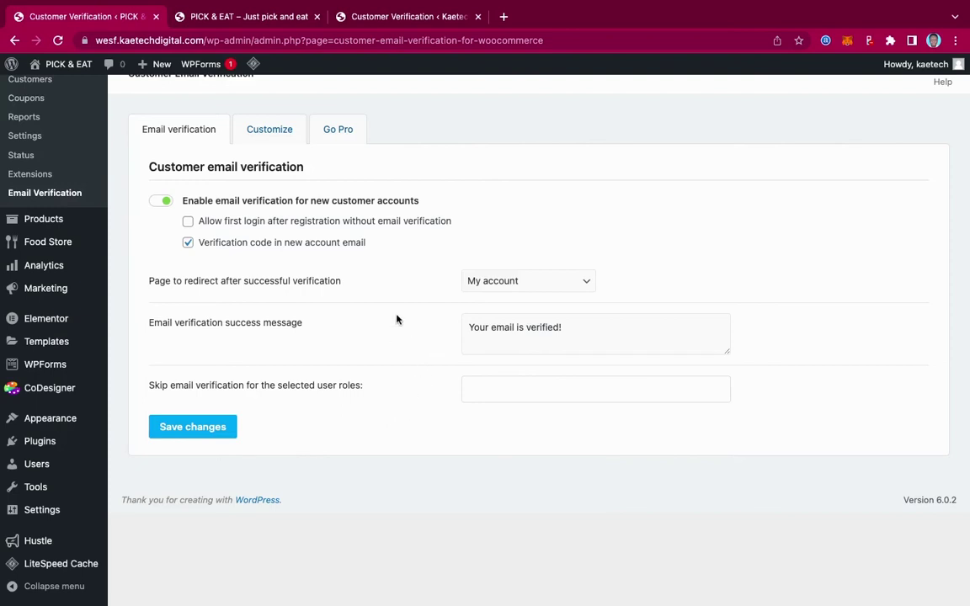
click(217, 427)
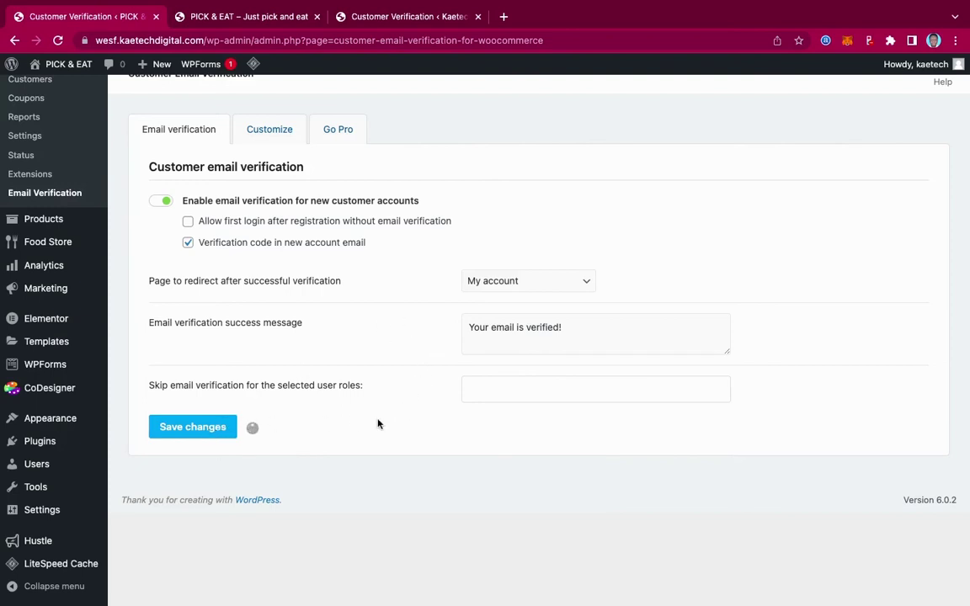
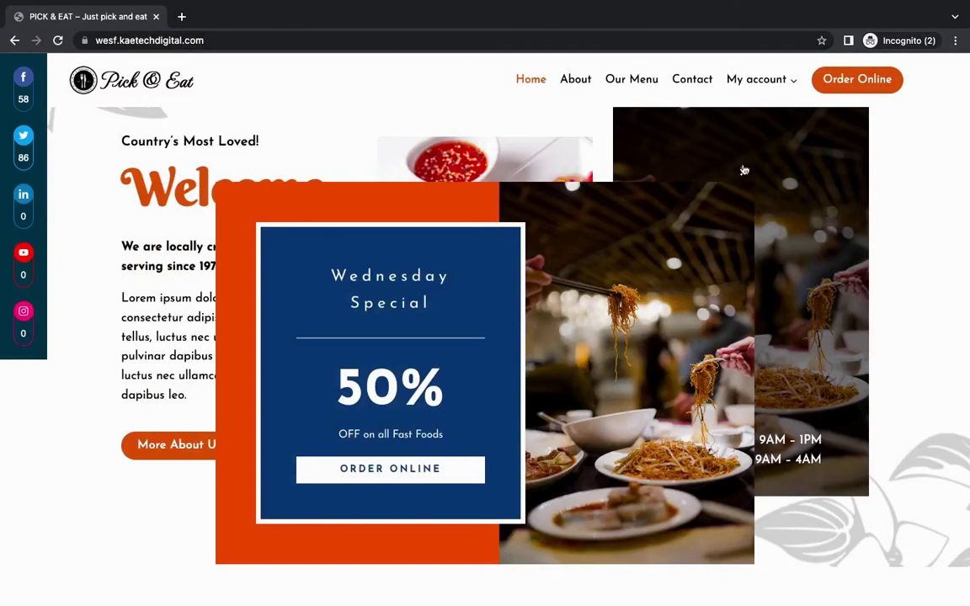
Step: Close the Wednesday Special promo and go to the My account page with its Login and Register forms
click(743, 170)
scroll(744, 179, up, 5)
scroll(744, 179, up, 3)
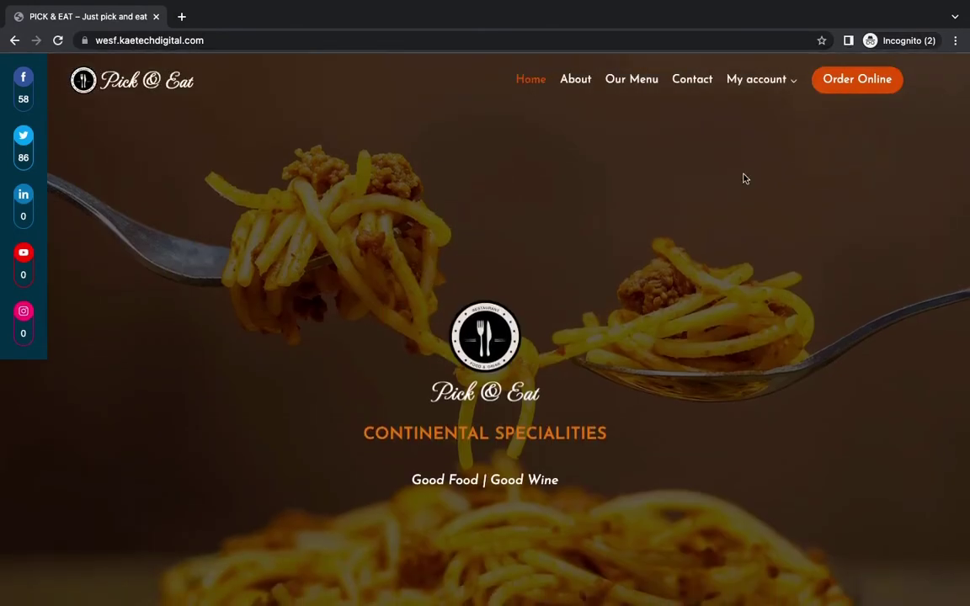
mouse_move(755, 87)
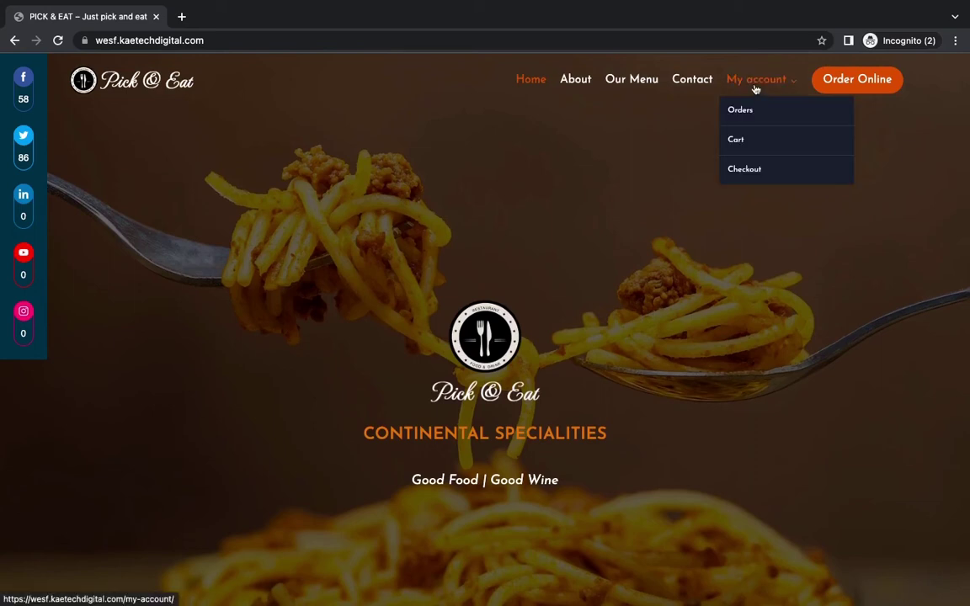
click(757, 85)
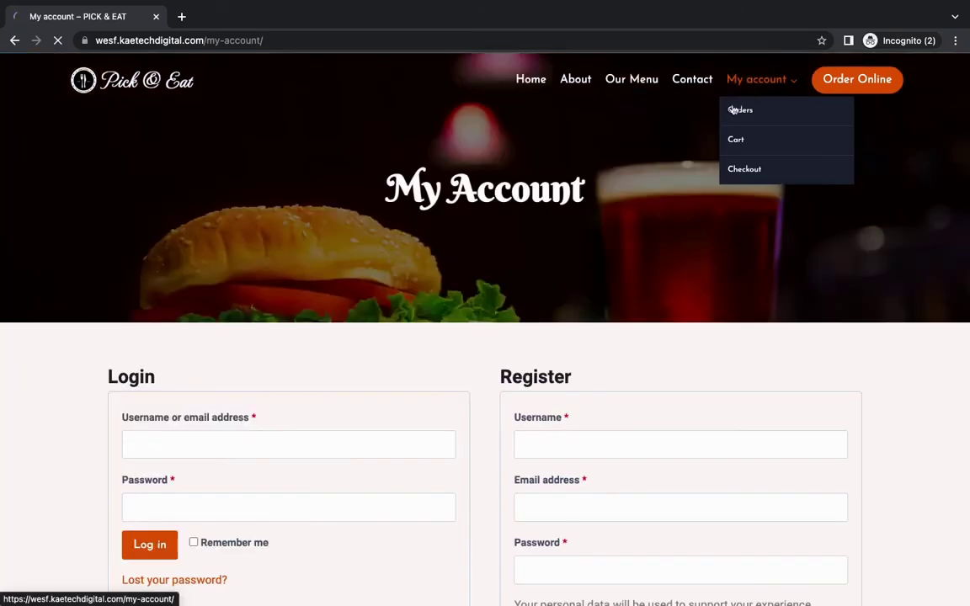
scroll(579, 357, down, 2)
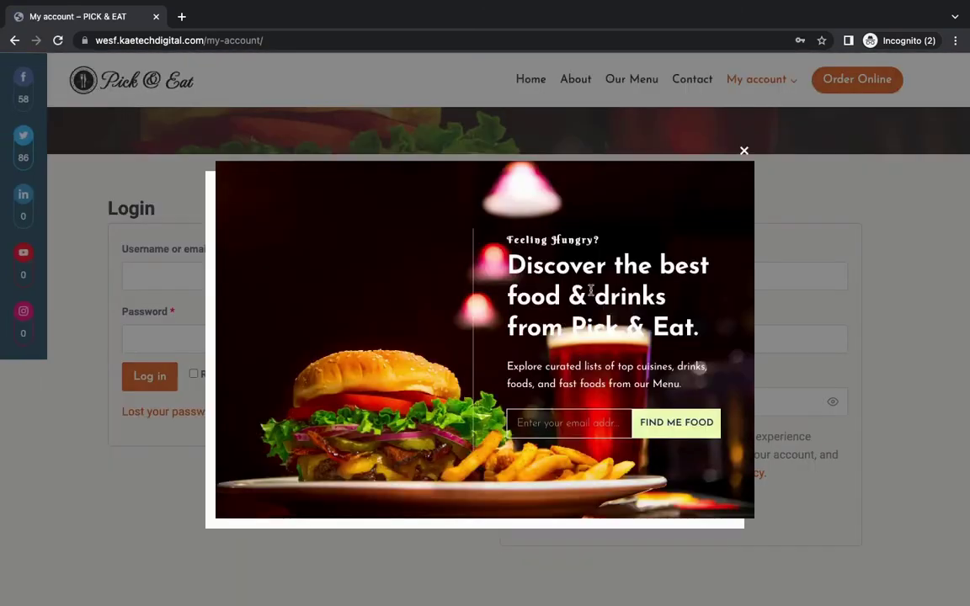
Step: Dismiss the promo popups and enter a new username in the Register form
click(743, 151)
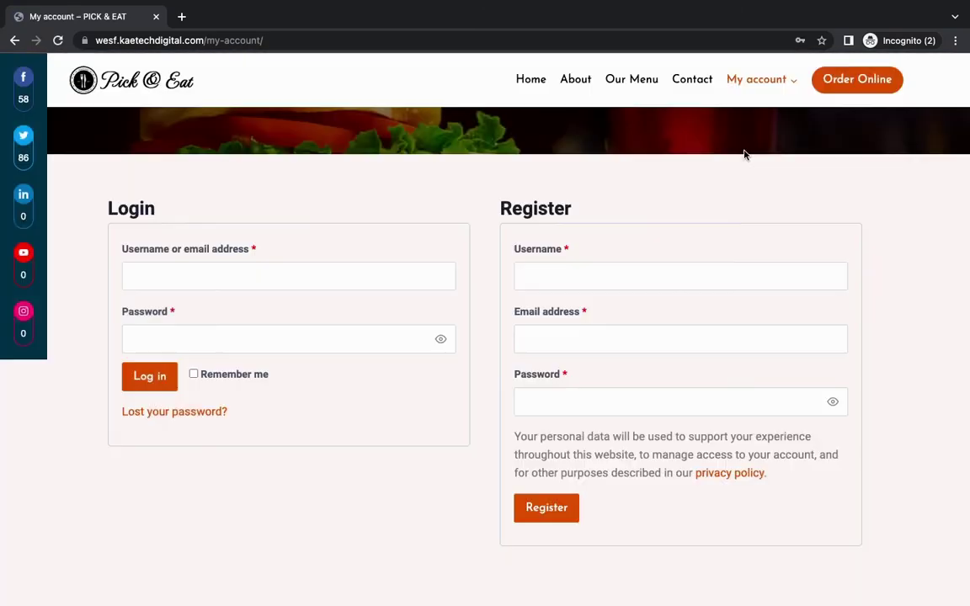
click(543, 277)
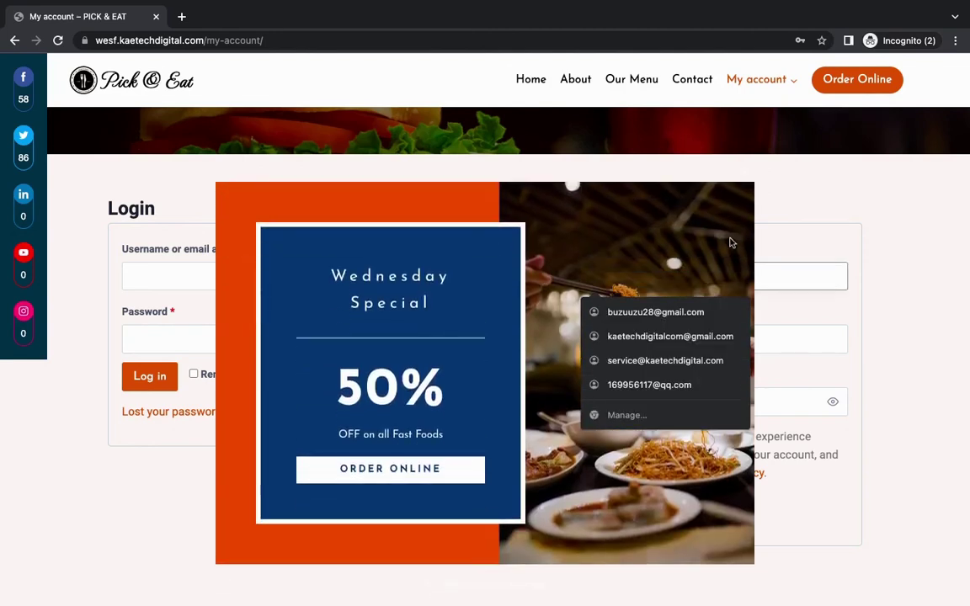
click(739, 173)
click(575, 282)
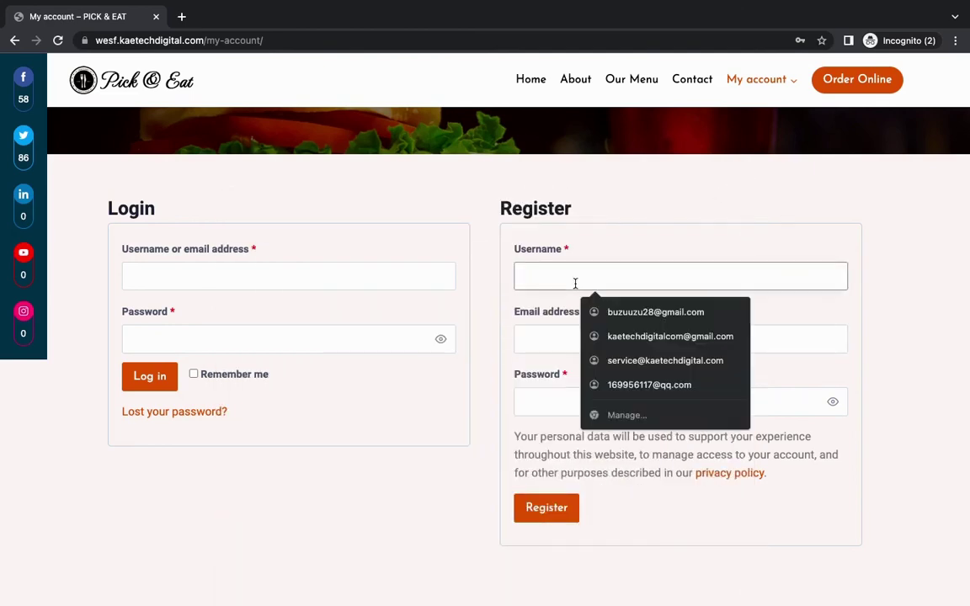
text(Tech)
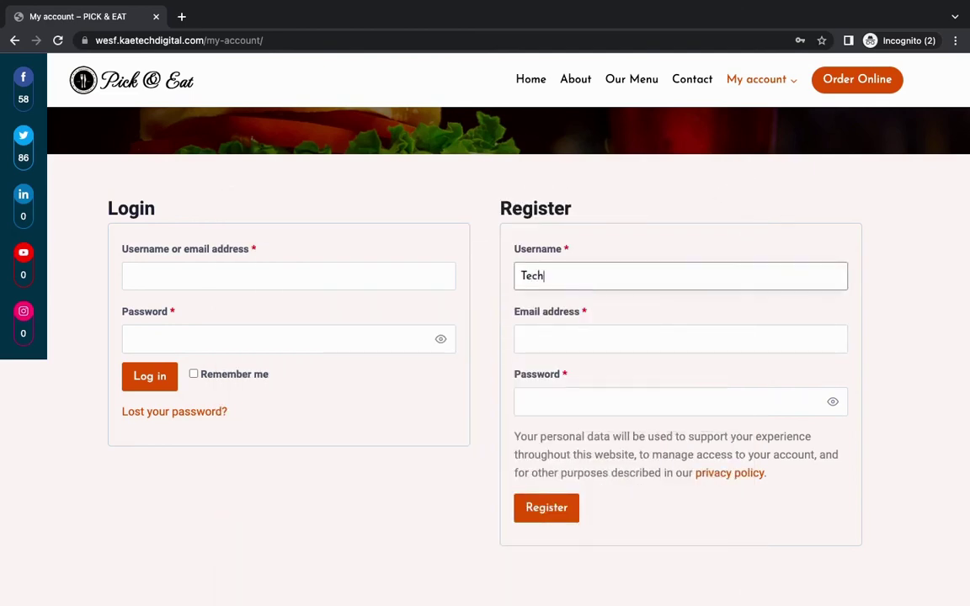
text(Up)
Step: Enter the account e-mail address and use Chrome's suggested Strong password
click(553, 336)
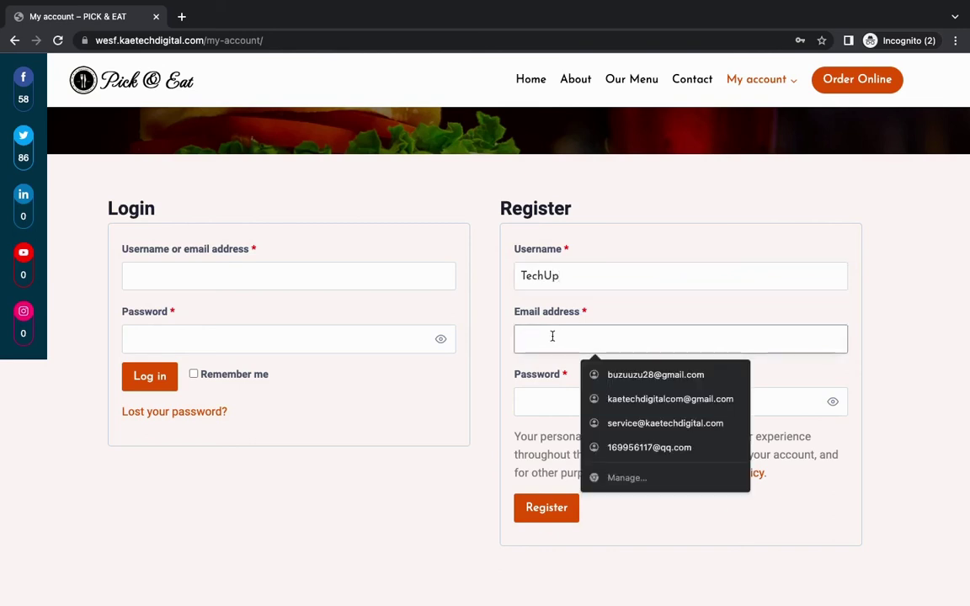
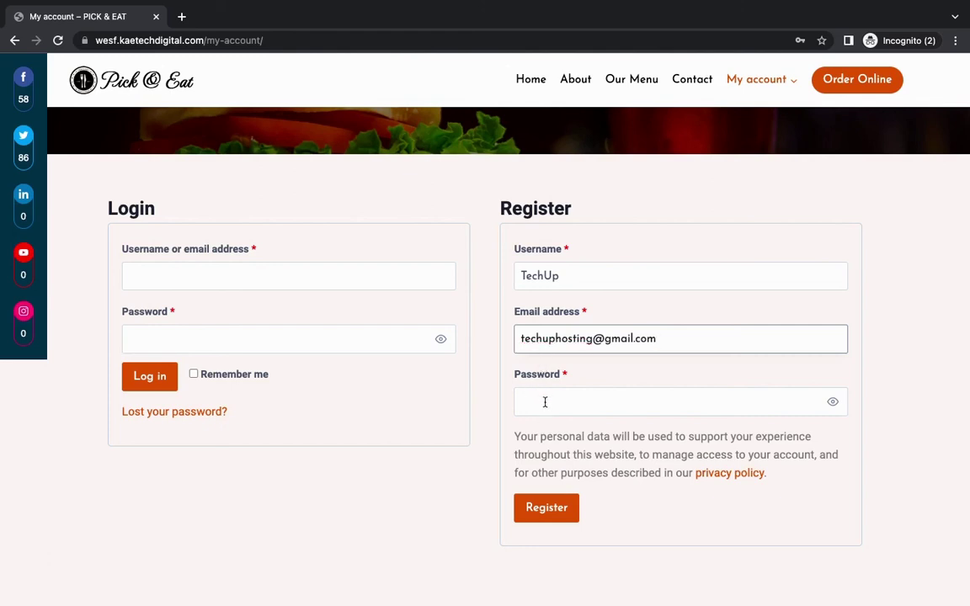
key(super+a)
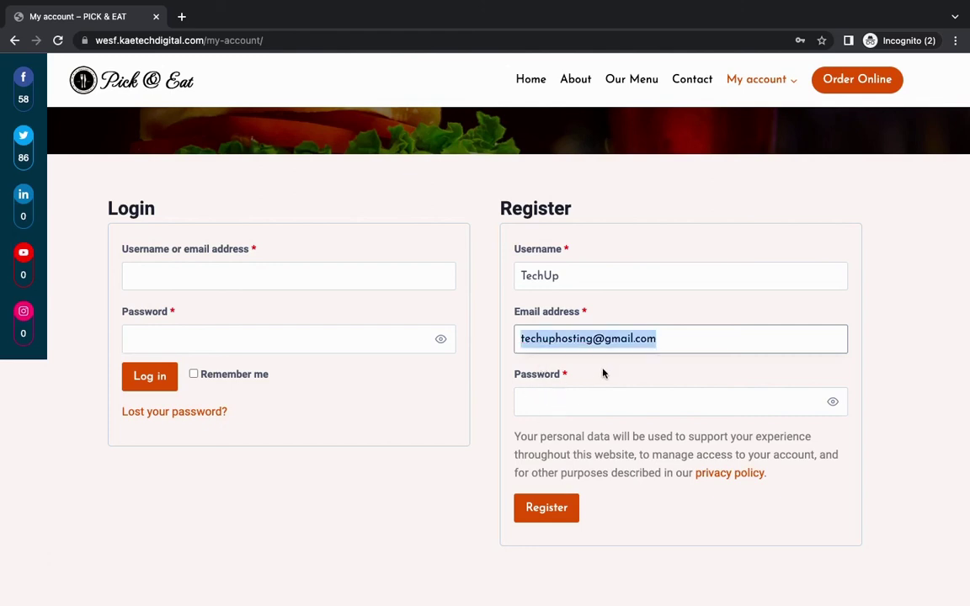
click(576, 407)
key(super+v)
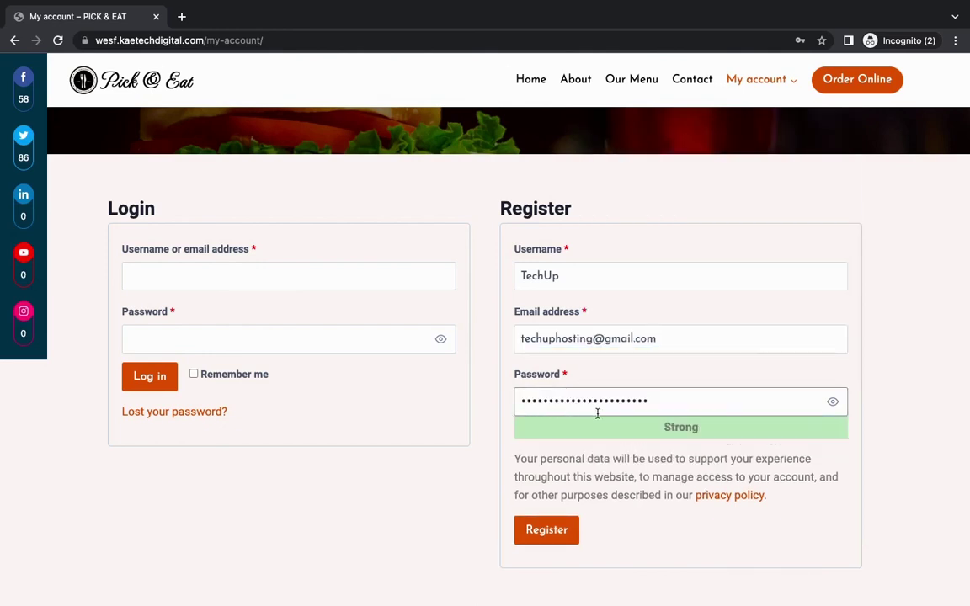
Step: Submit the registration and close the promo to reveal the 4-digit 'Verify its you' dialog
click(548, 531)
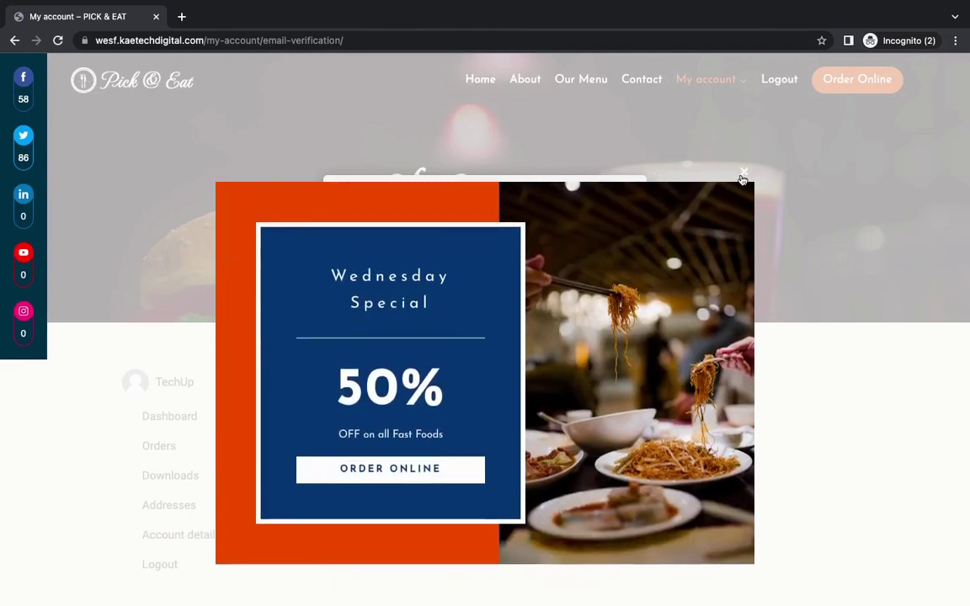
click(743, 176)
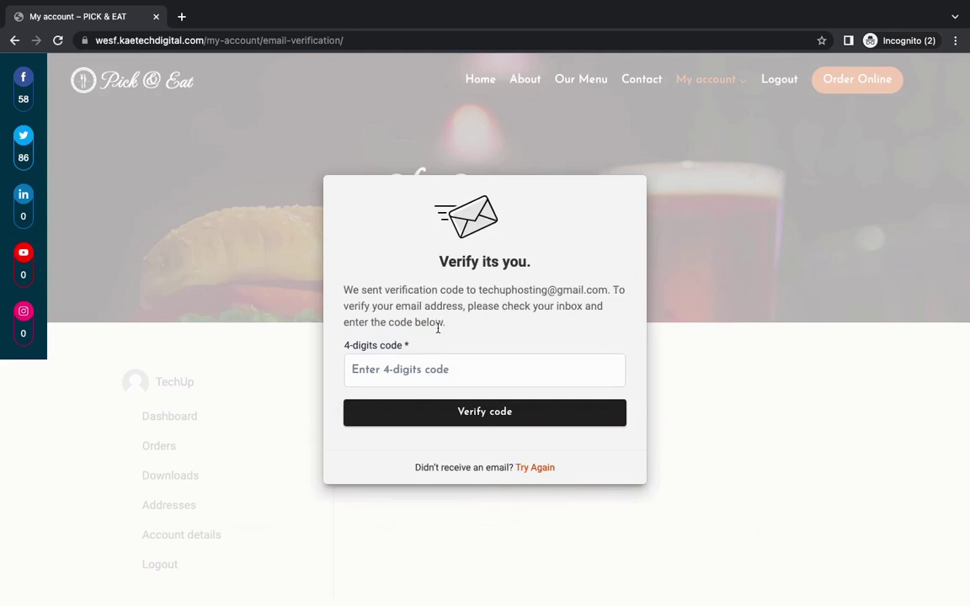
Step: Read the verification code from Gmail in a new tab, then switch back to the My account – PICK & EAT tab
click(181, 16)
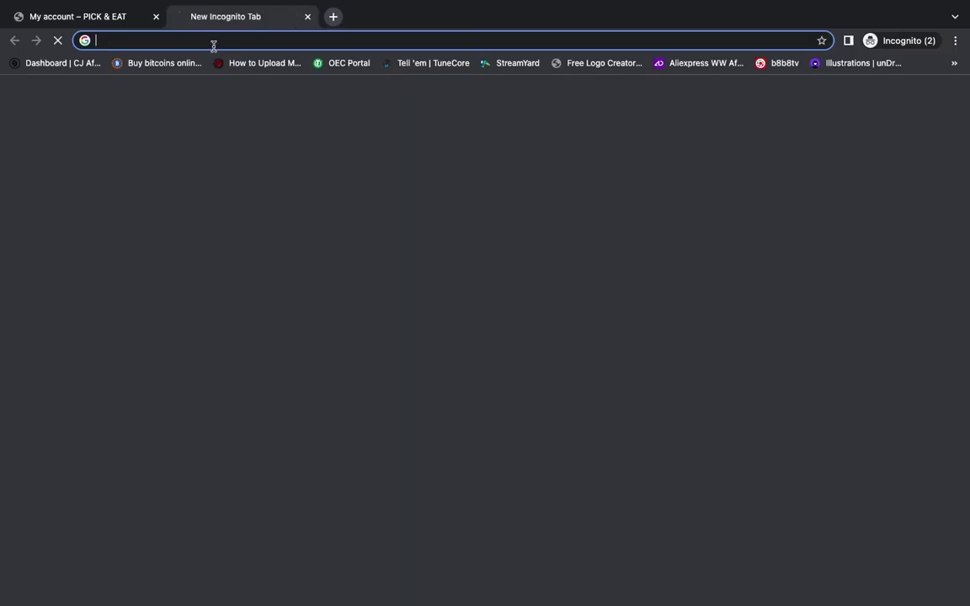
text(tu)
key(BackSpace)
text(e)
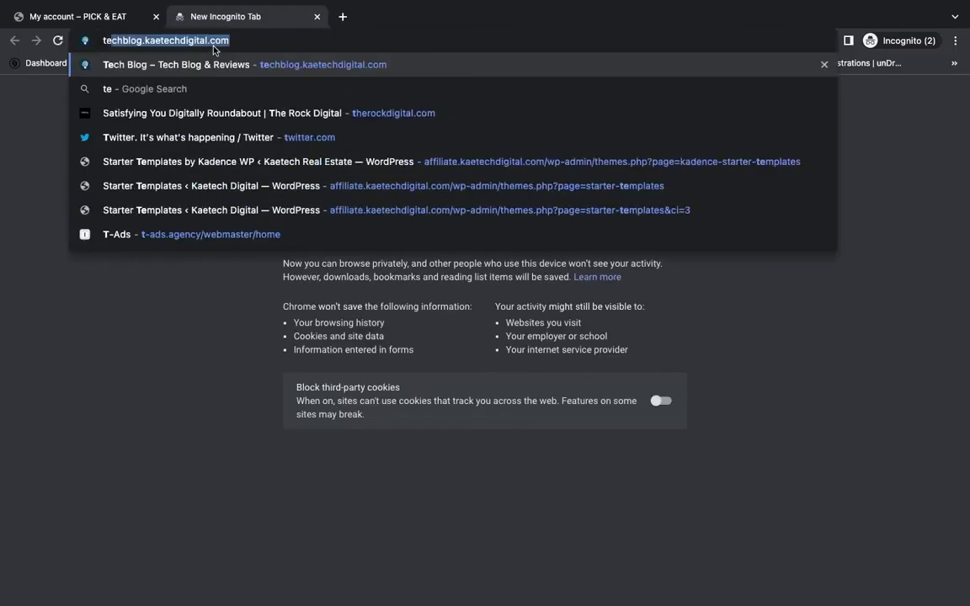
key(BackSpace)
key(BackSpace)
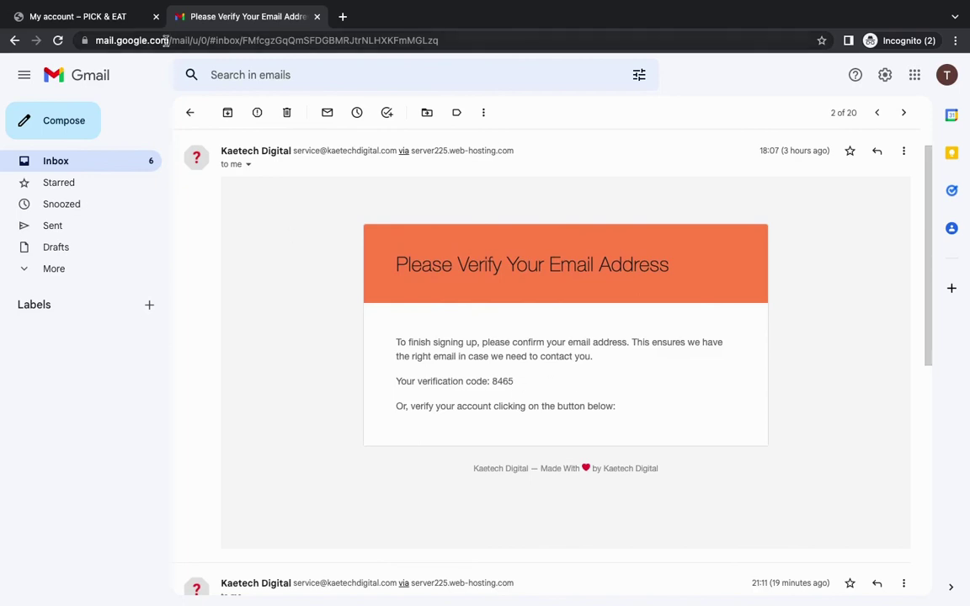
click(101, 17)
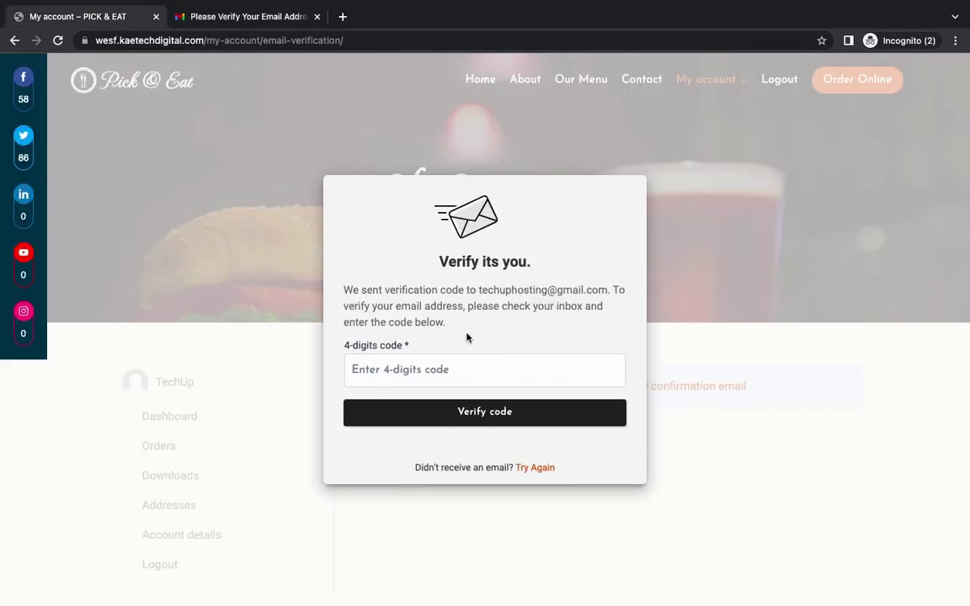